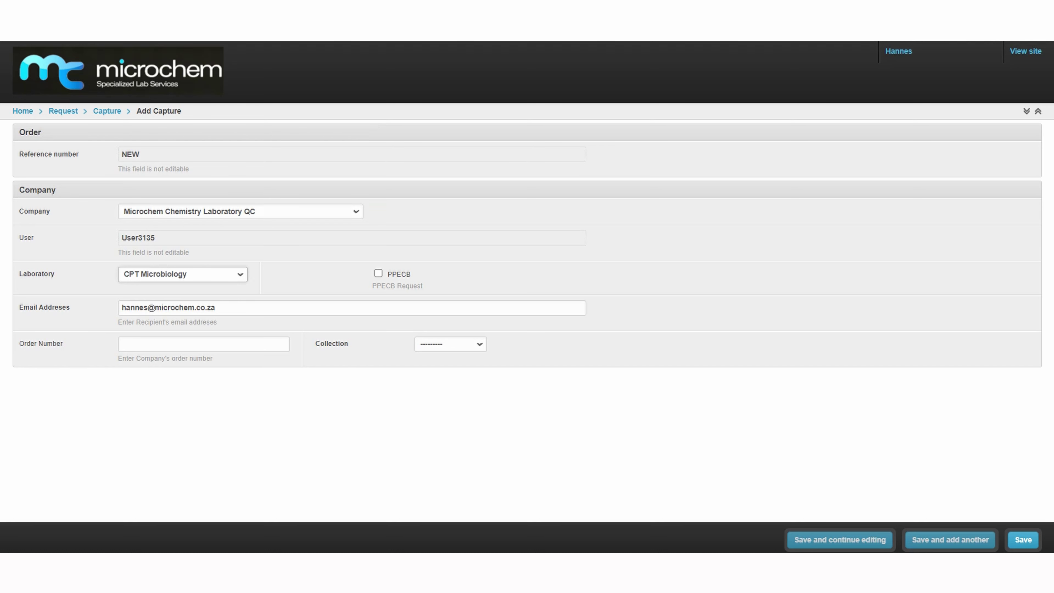
Enter the company's order number with Deliver as the collection option, and save the new capture while keeping it open for editing
{"action": "left_click", "coordinate": [201, 345]}
{"action": "type", "text": "P"}
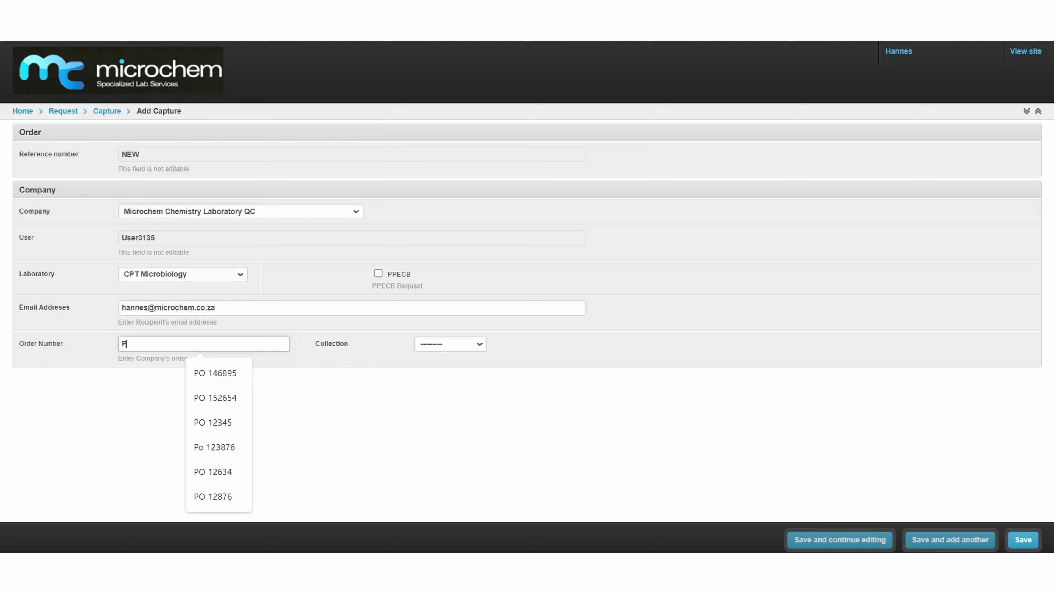
{"action": "type", "text": "O 18746"}
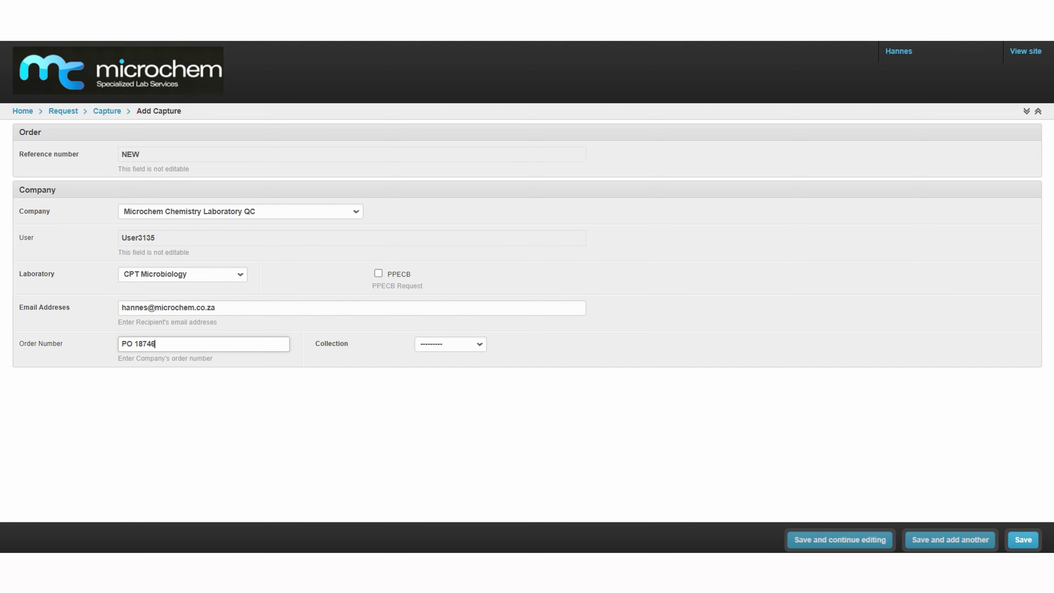
{"action": "left_click", "coordinate": [450, 345]}
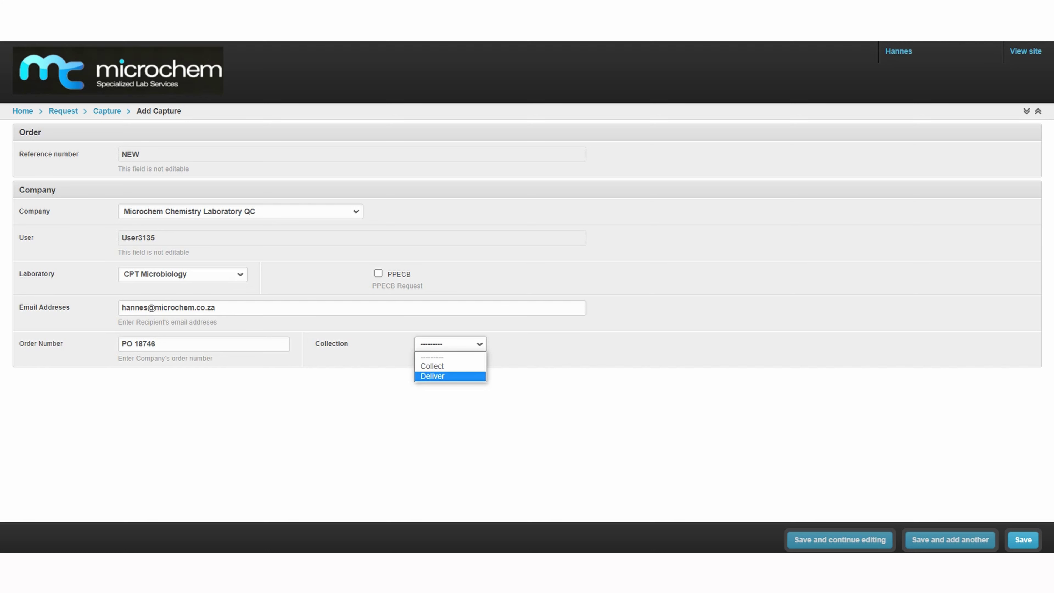
{"action": "key", "text": "Return"}
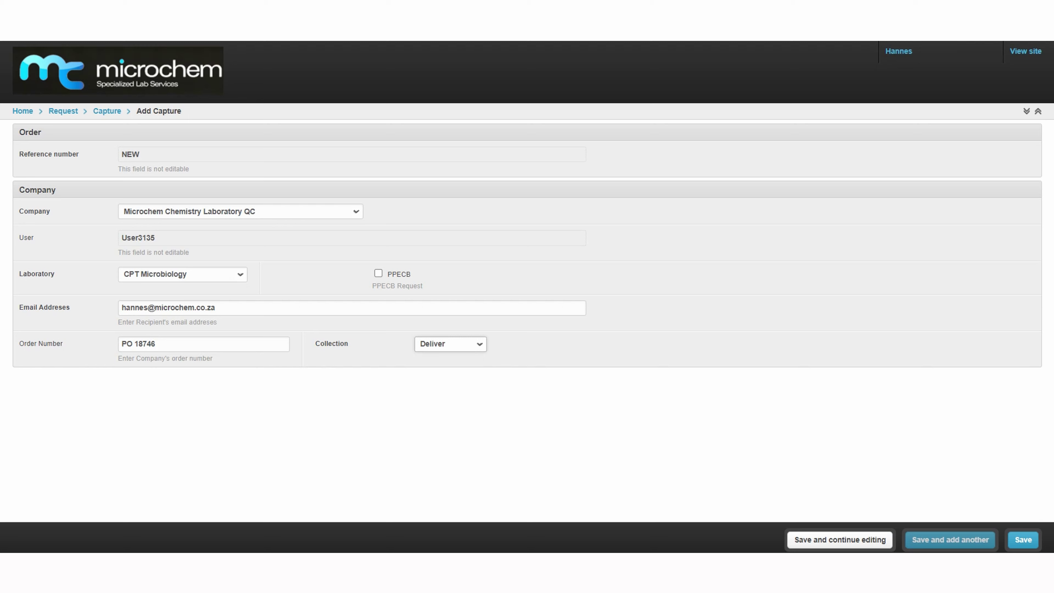
{"action": "left_click", "coordinate": [840, 539]}
Define the first micro sample with product category Foodstuff, product type Product and description "Product 1"
{"action": "scroll", "coordinate": [527, 316], "scroll_direction": "down", "scroll_amount": 3}
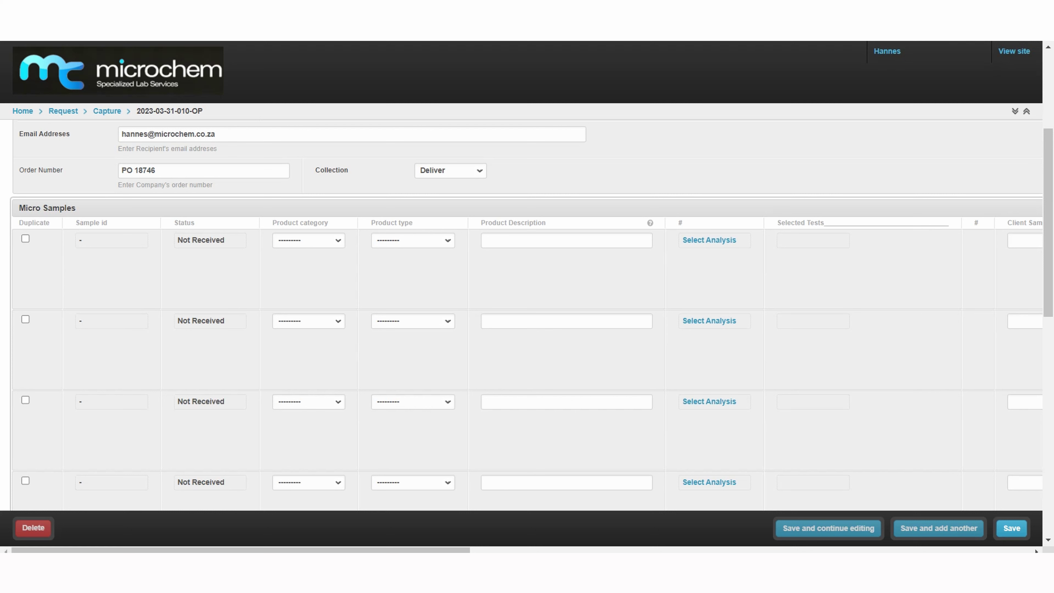
{"action": "left_click", "coordinate": [308, 240]}
{"action": "left_click", "coordinate": [308, 241]}
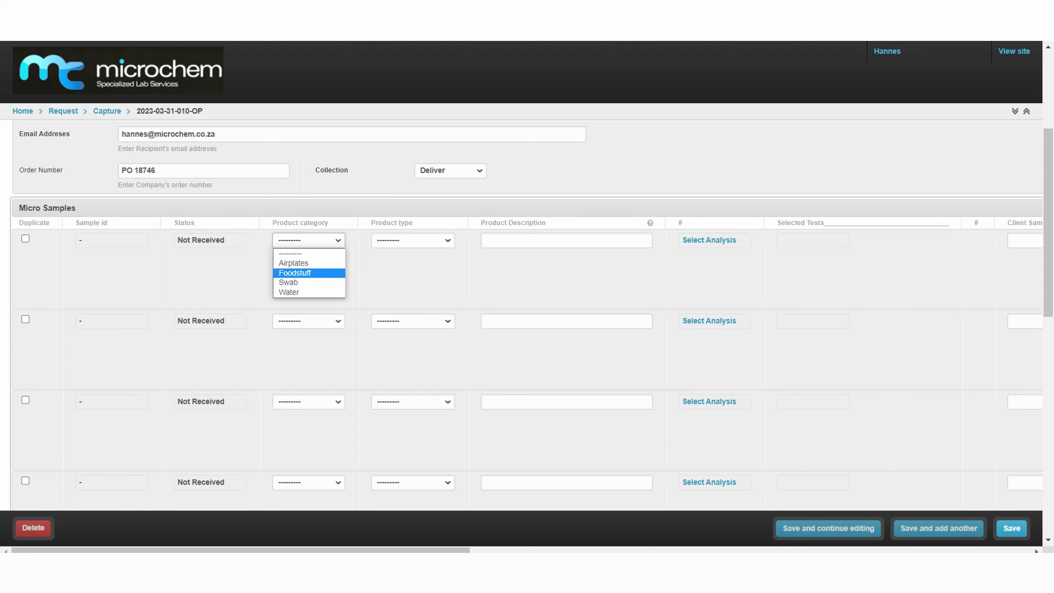
{"action": "key", "text": "Return"}
{"action": "left_click", "coordinate": [413, 240]}
{"action": "left_click", "coordinate": [392, 282]}
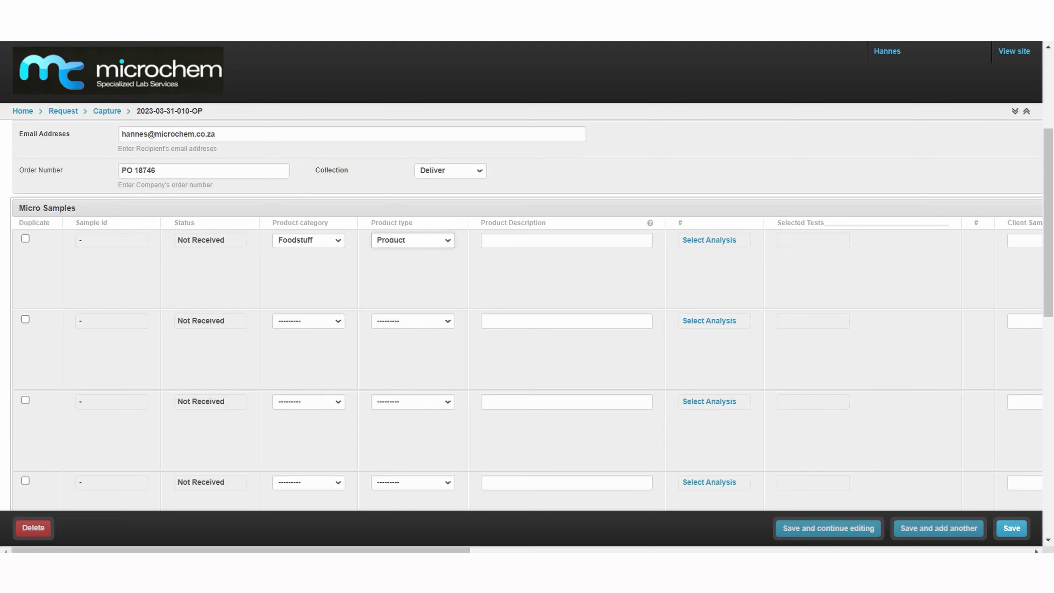
{"action": "left_click", "coordinate": [566, 240]}
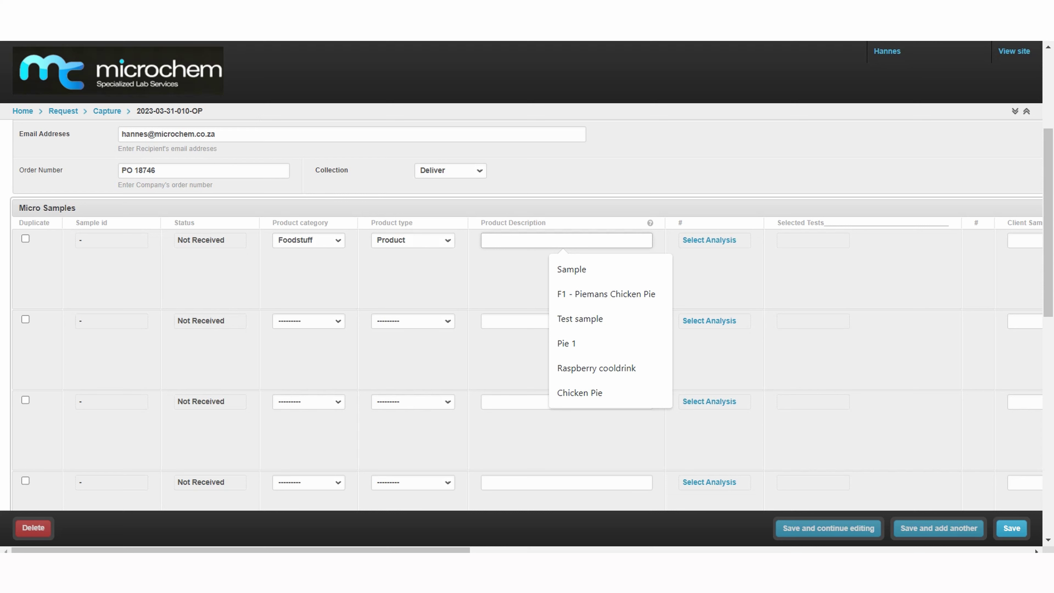
{"action": "type", "text": "Product 1"}
{"action": "left_click", "coordinate": [581, 272]}
Assign the foodstuffs tests E. coli, L. mono Count (Quantitative) and Listeria spp. and L.mono Count to the first sample
{"action": "left_click", "coordinate": [716, 241]}
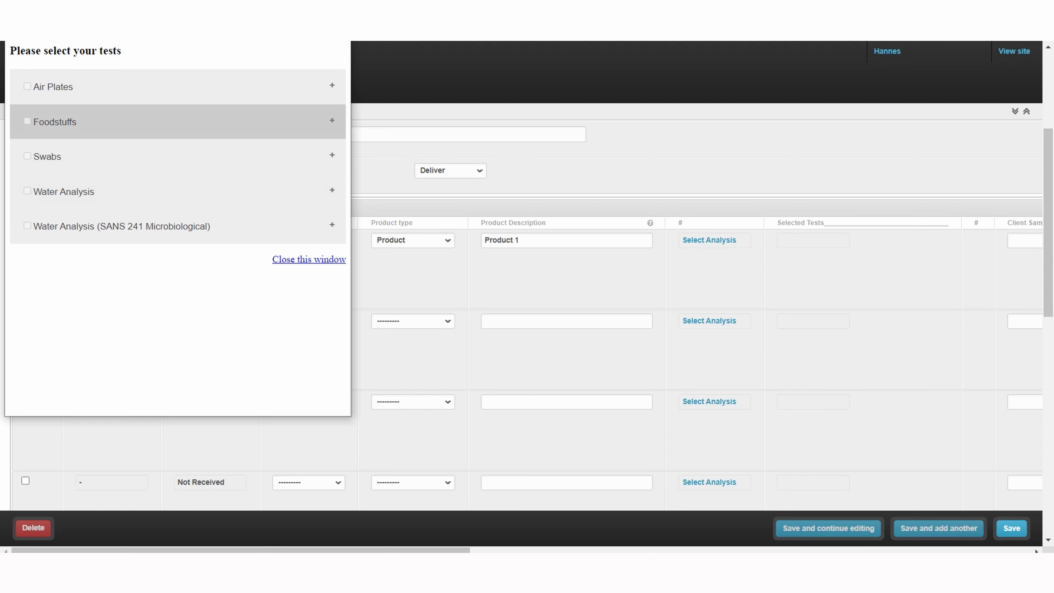
{"action": "left_click", "coordinate": [177, 121]}
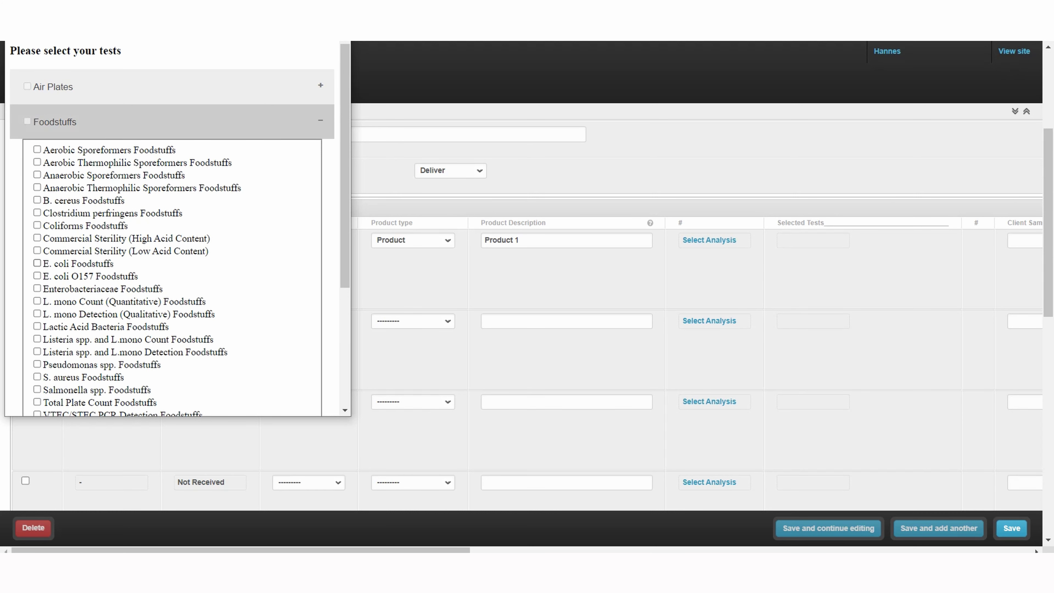
{"action": "left_click", "coordinate": [37, 263]}
{"action": "left_click", "coordinate": [37, 301]}
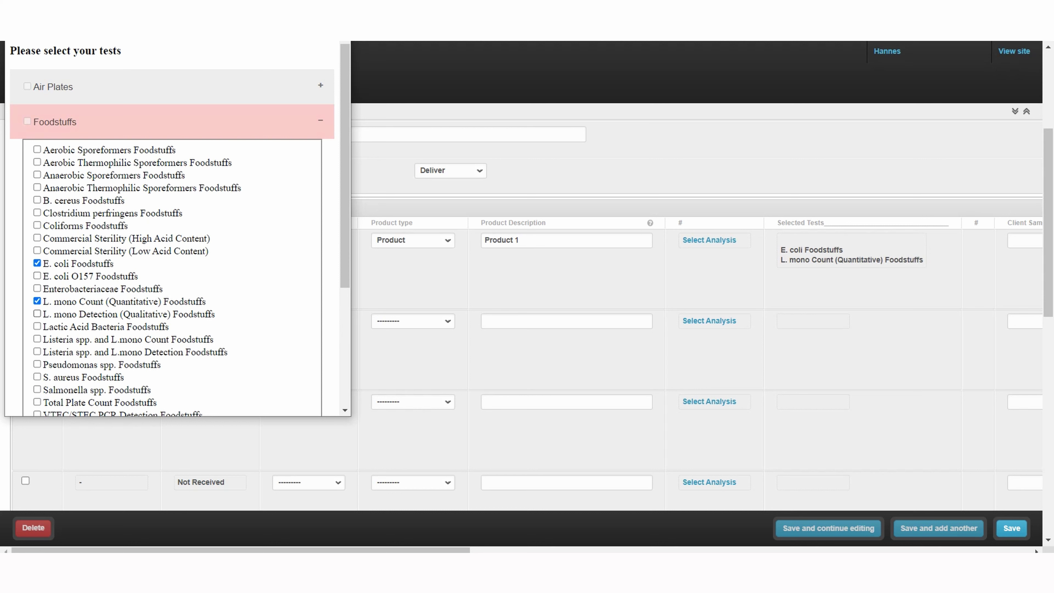
{"action": "left_click", "coordinate": [37, 339]}
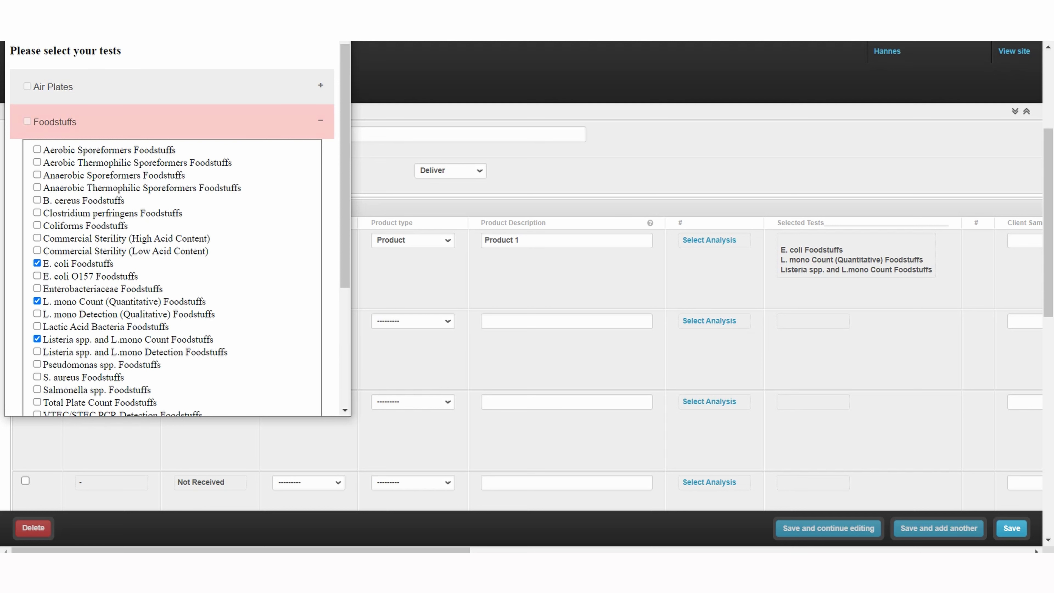
{"action": "key", "text": "alt+F4"}
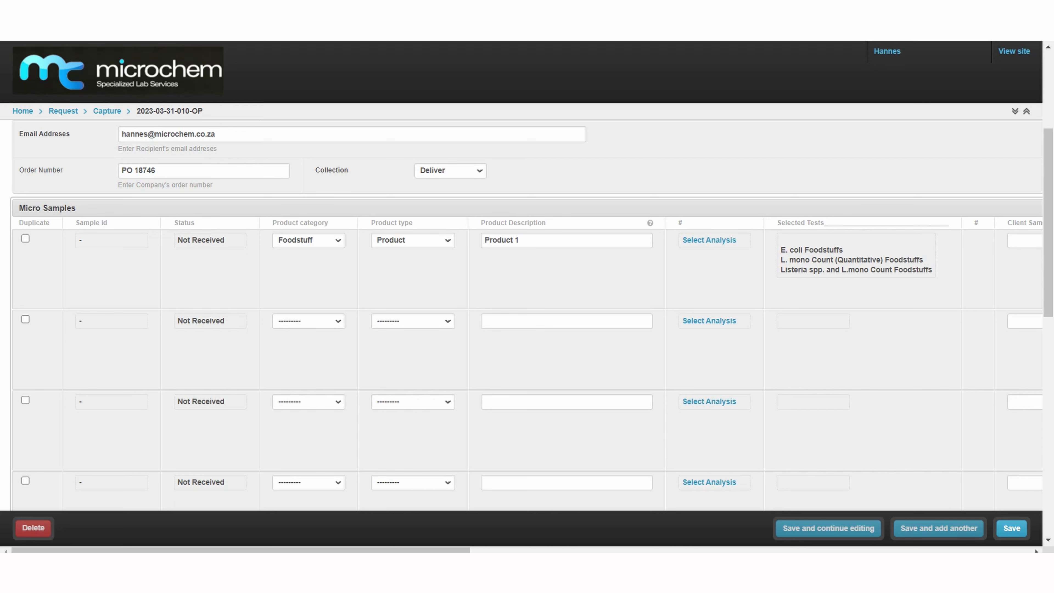
Fill in the first sample's client sample ID as "Sample no 1" and its batch code as "Batch 1874"
{"action": "left_click_drag", "start_coordinate": [241, 550], "coordinate": [550, 550]}
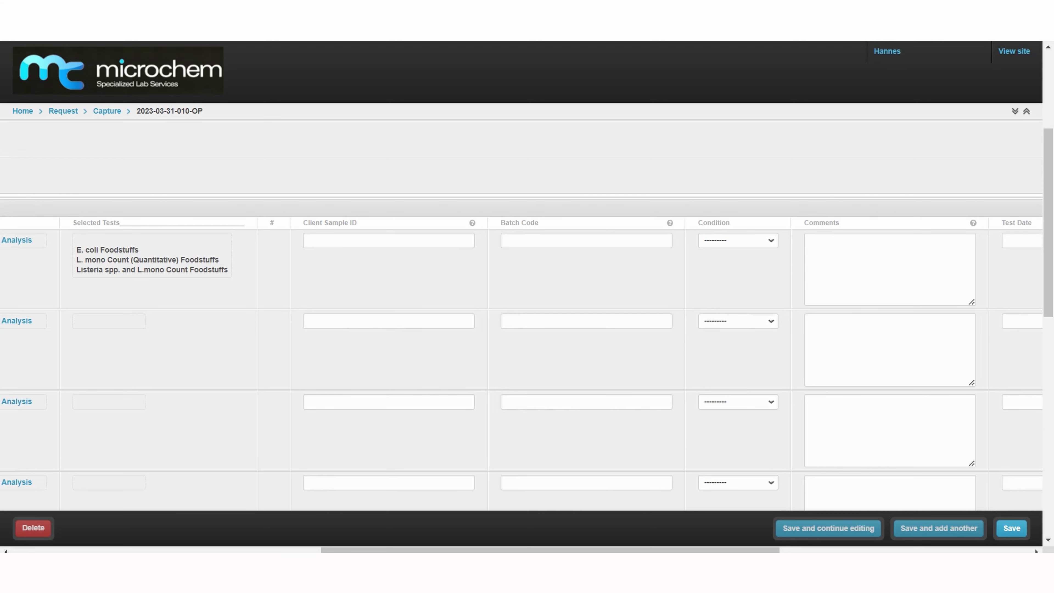
{"action": "left_click", "coordinate": [307, 240]}
{"action": "type", "text": "S"}
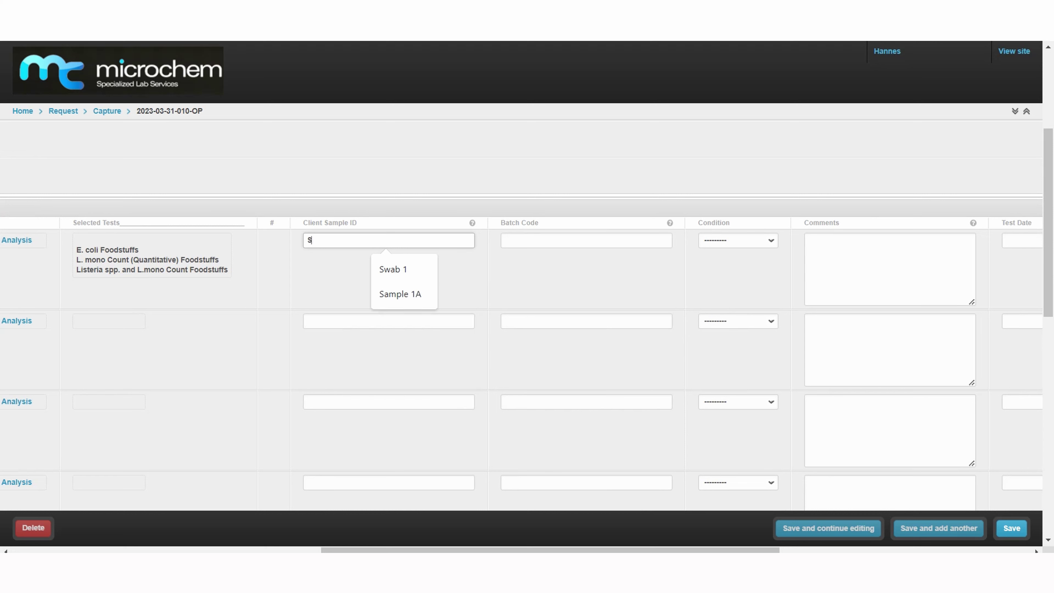
{"action": "type", "text": "ample no 1"}
{"action": "key", "text": "Tab"}
{"action": "left_click", "coordinate": [584, 240]}
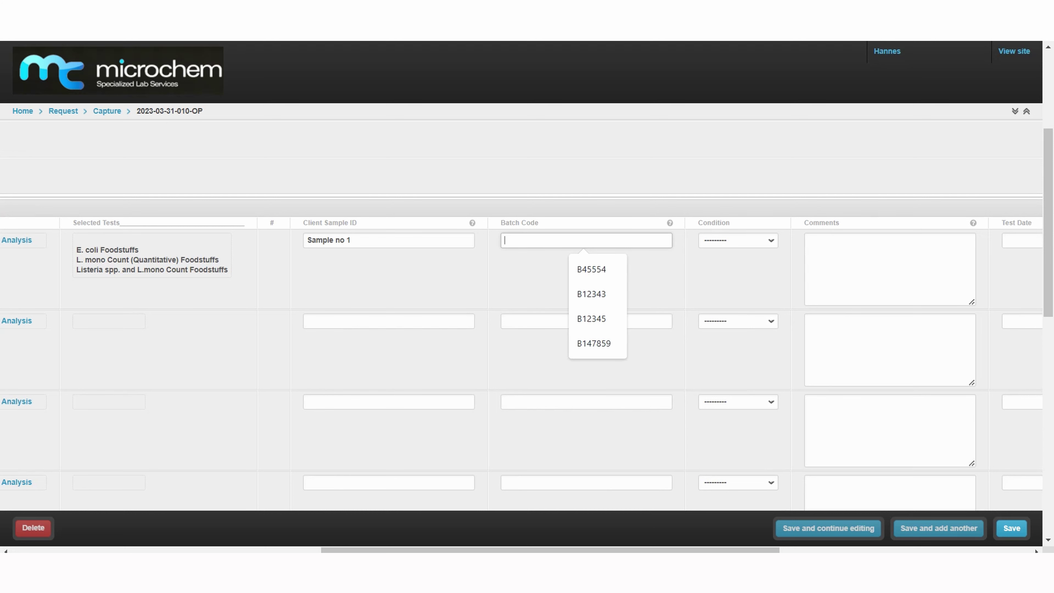
{"action": "type", "text": "Batc"}
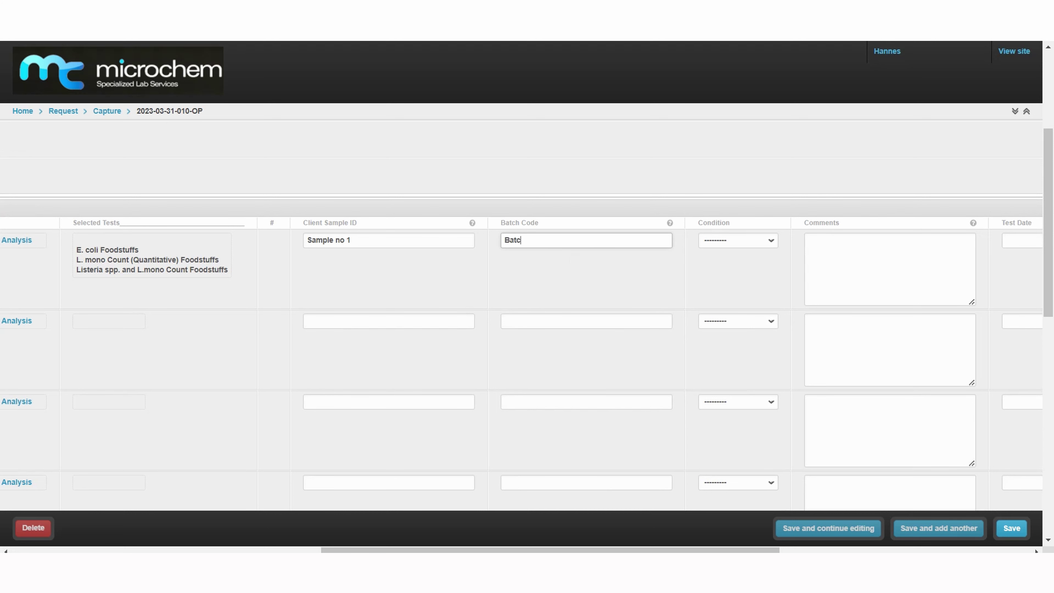
{"action": "type", "text": "h 1874"}
Set the first sample's condition to As Received and add the comment "Please test the sample immediately"
{"action": "left_click", "coordinate": [738, 240]}
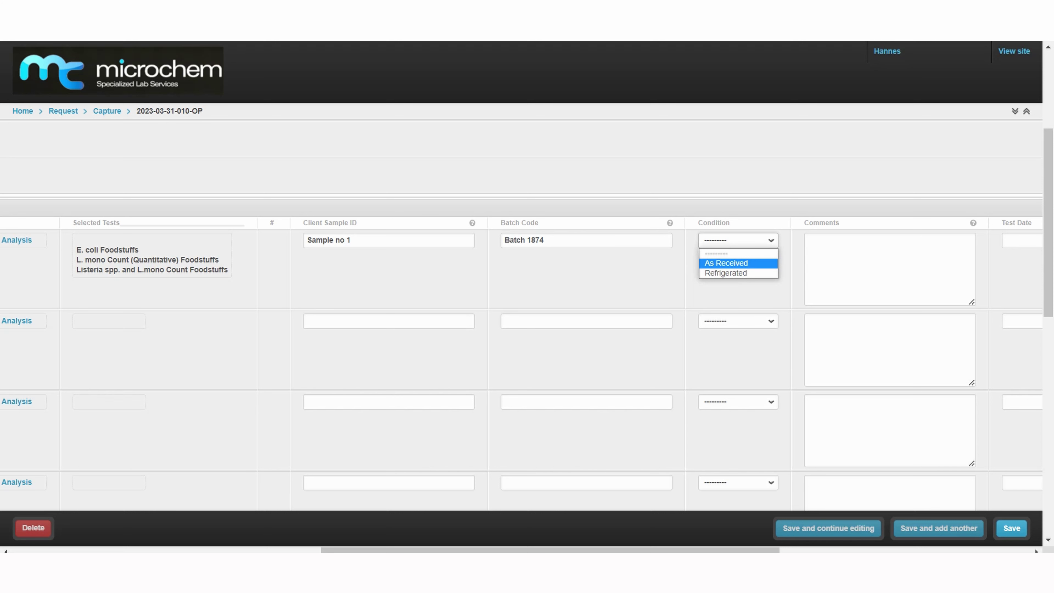
{"action": "key", "text": "Down"}
{"action": "key", "text": "Up"}
{"action": "key", "text": "Return"}
{"action": "scroll", "coordinate": [551, 551], "scroll_direction": "right", "scroll_amount": 1}
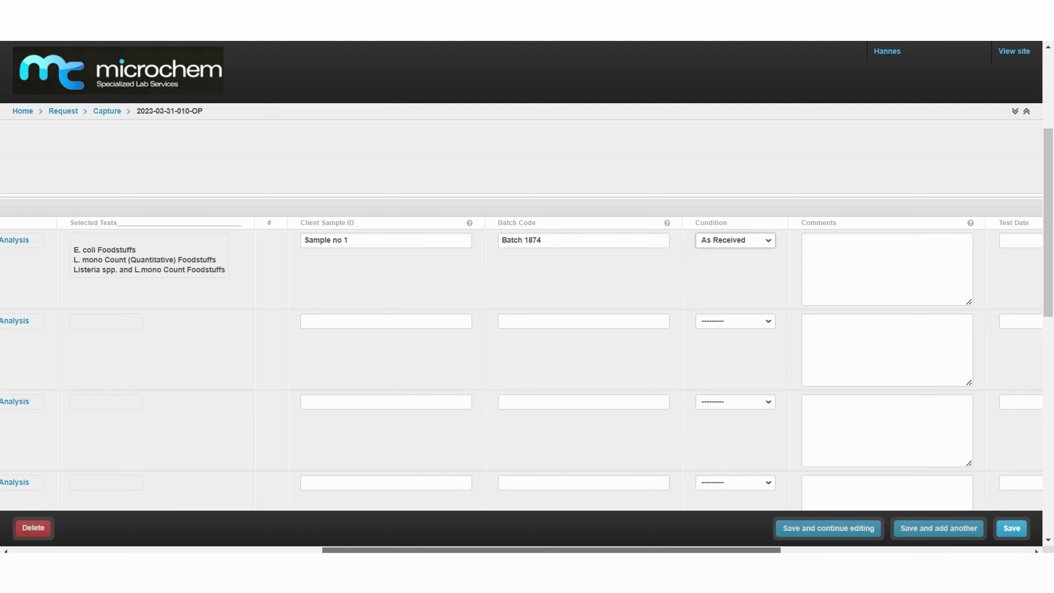
{"action": "scroll", "coordinate": [551, 550], "scroll_direction": "right", "scroll_amount": 5}
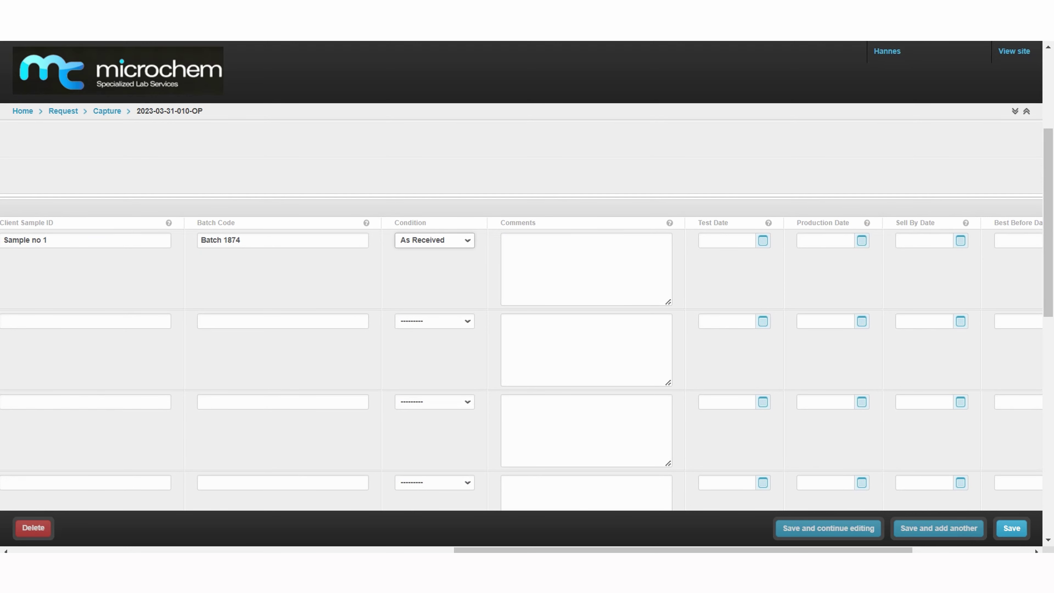
{"action": "left_click", "coordinate": [587, 269]}
{"action": "type", "text": "Plea"}
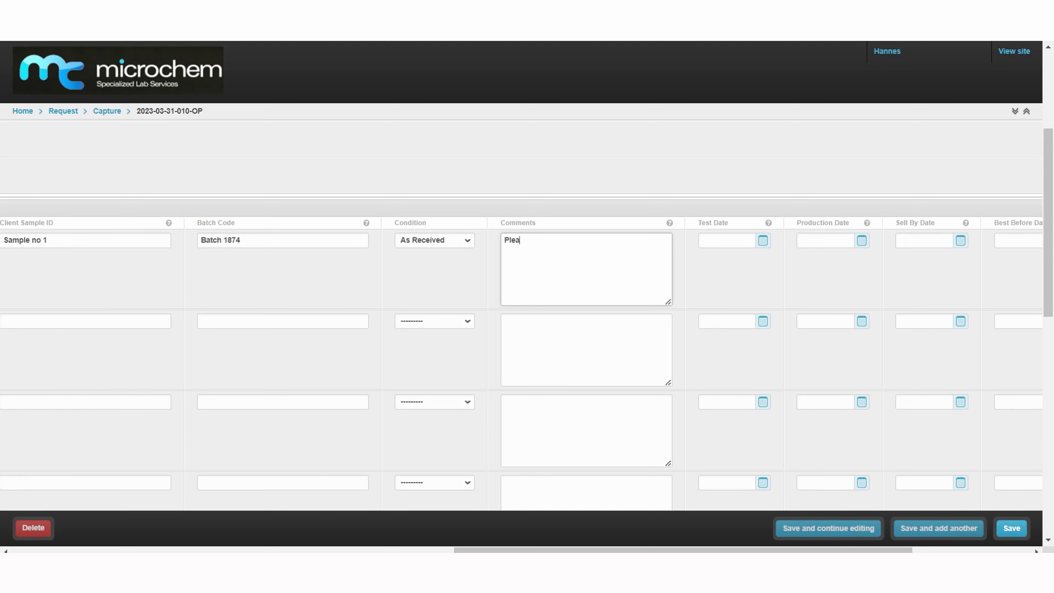
{"action": "type", "text": "se test the sample immediately"}
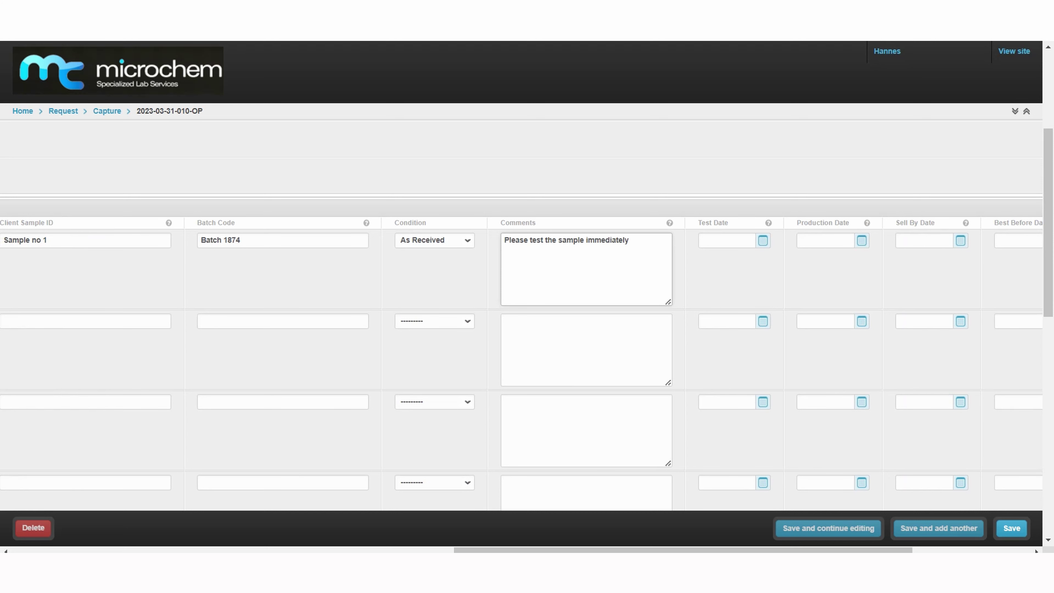
Set the first sample's test date to 2023-03-31 and its production date to 2023-03-28
{"action": "scroll", "coordinate": [521, 374], "scroll_direction": "right", "scroll_amount": 5}
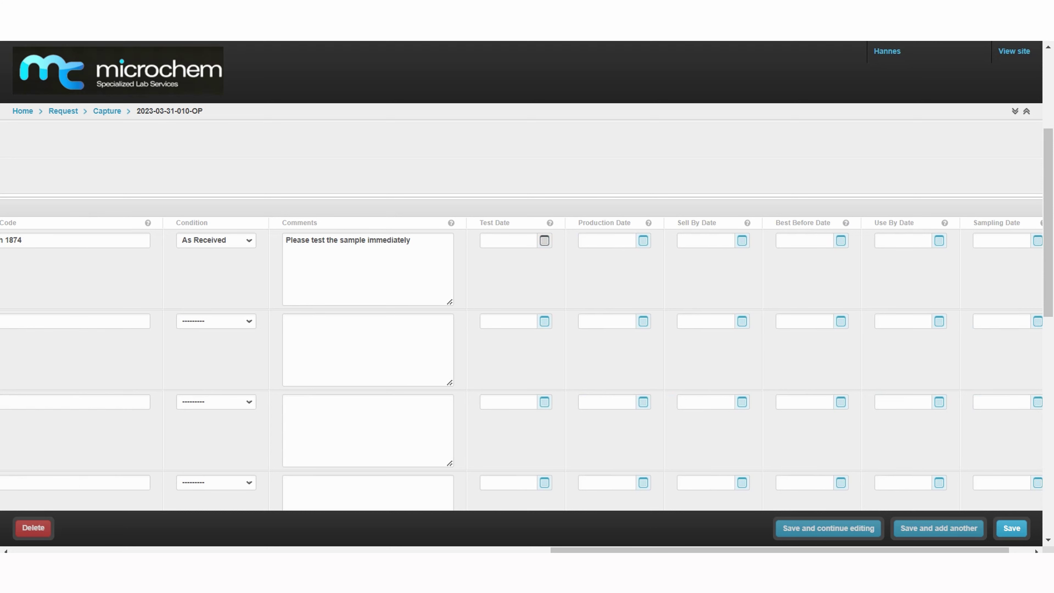
{"action": "left_click", "coordinate": [544, 241]}
{"action": "left_click", "coordinate": [574, 357]}
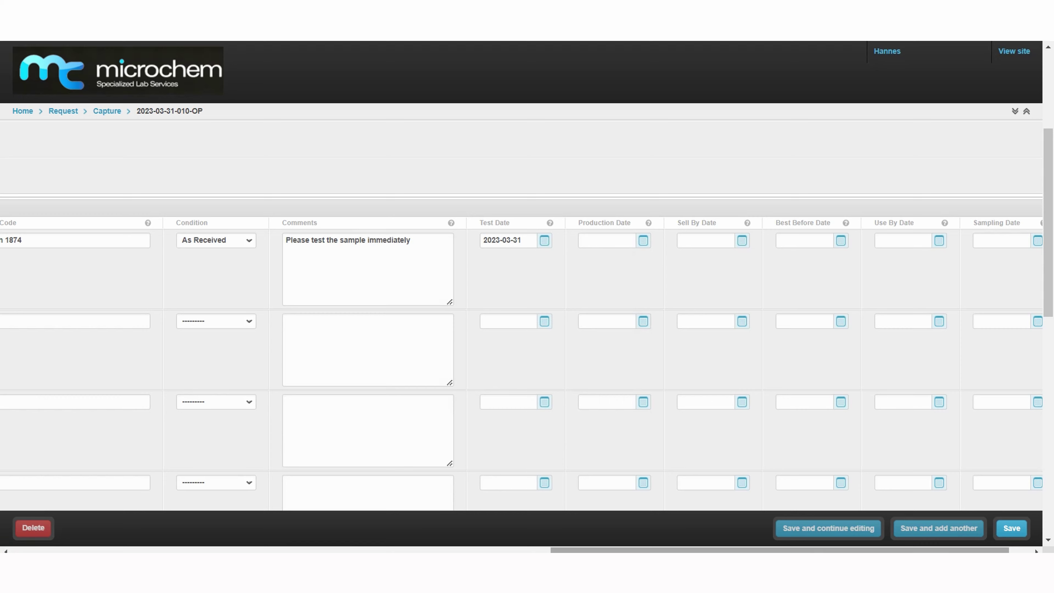
{"action": "left_click_drag", "start_coordinate": [780, 550], "coordinate": [802, 550]}
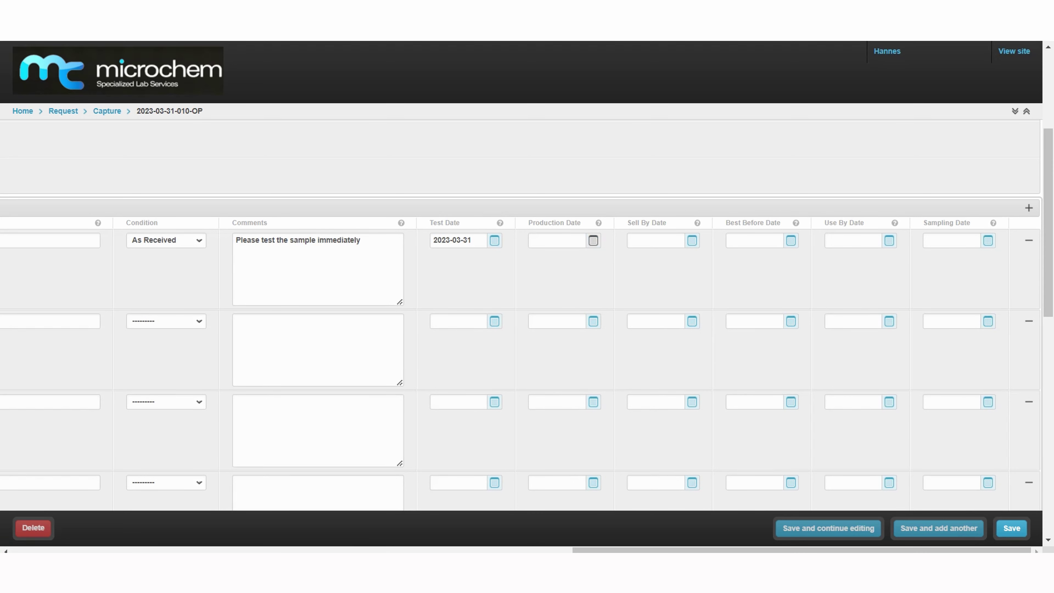
{"action": "left_click", "coordinate": [594, 241]}
{"action": "left_click", "coordinate": [573, 356]}
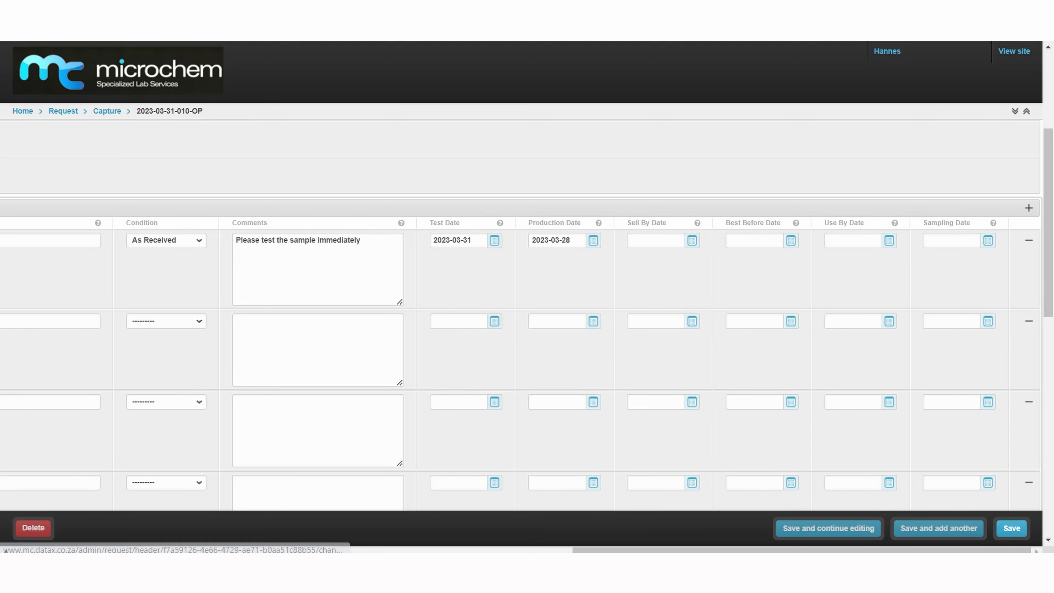
Set the first sample's sell by date to 2023-04-05 and its best before date to 2023-04-06
{"action": "left_click", "coordinate": [692, 240]}
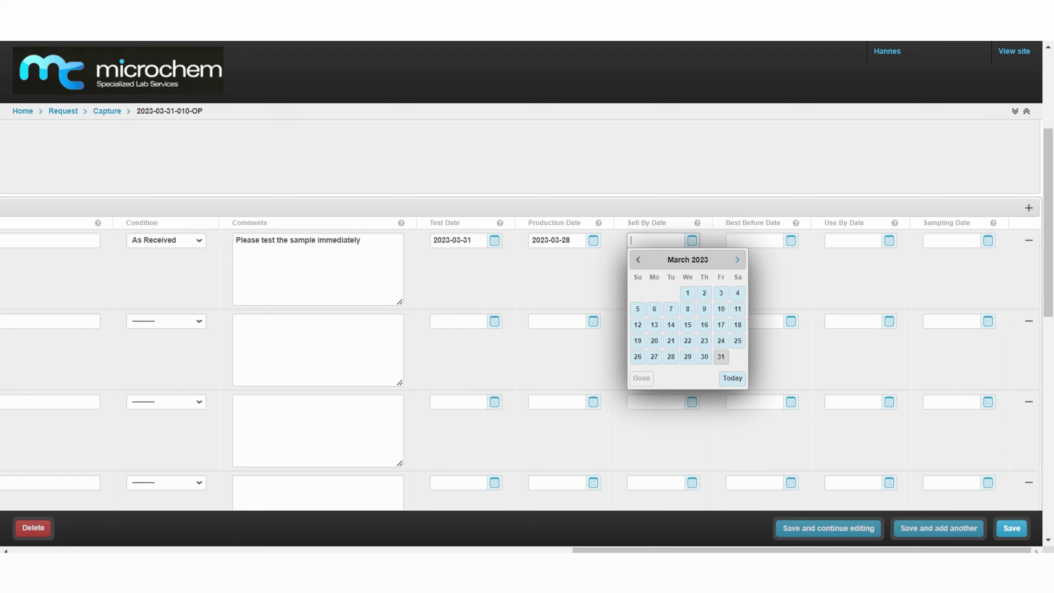
{"action": "left_click", "coordinate": [738, 259]}
{"action": "left_click", "coordinate": [688, 309]}
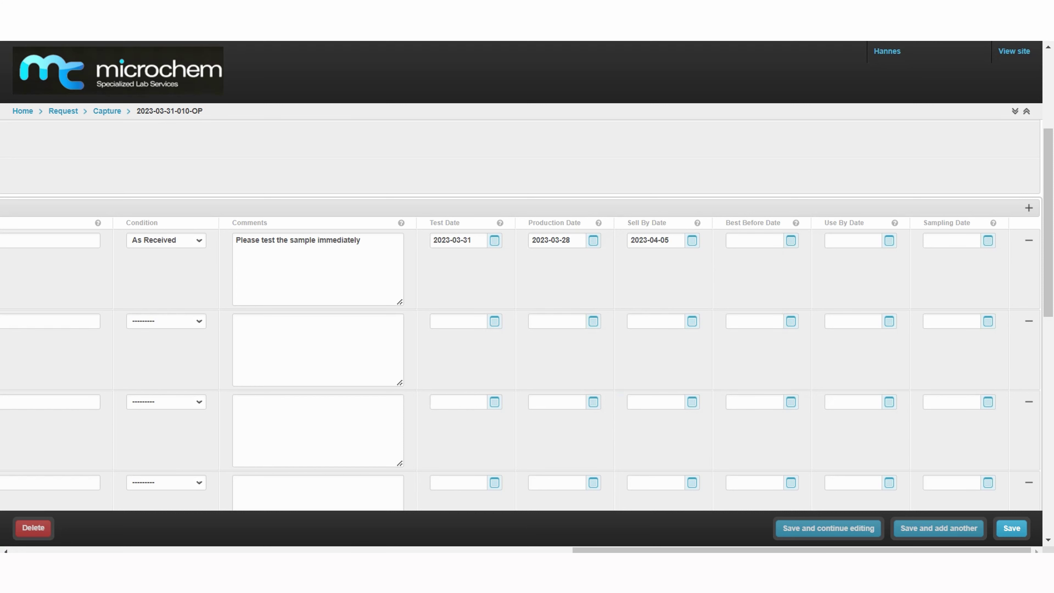
{"action": "left_click", "coordinate": [791, 241]}
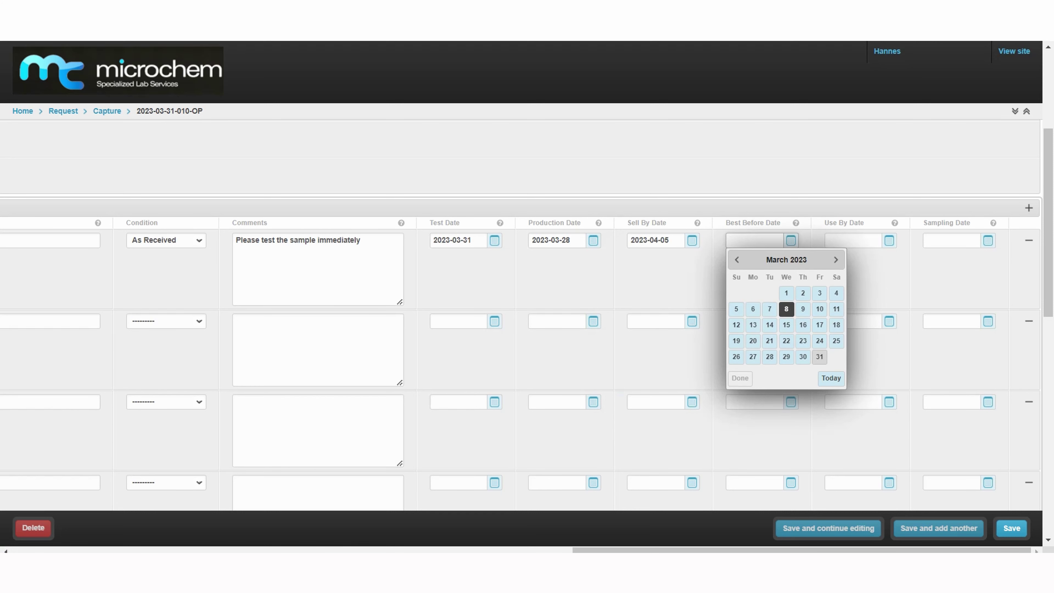
{"action": "left_click", "coordinate": [836, 259]}
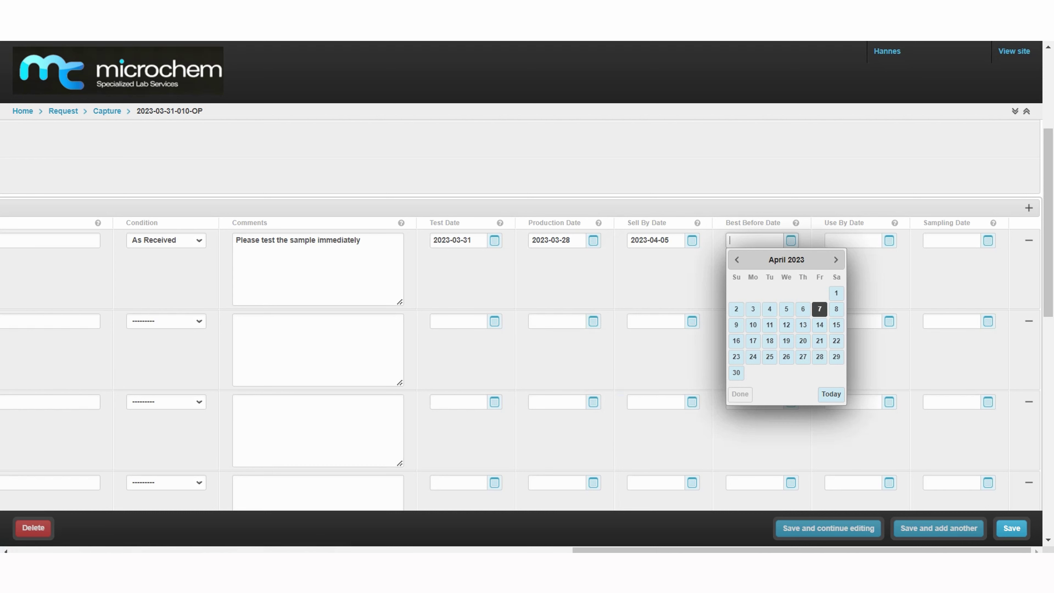
{"action": "left_click", "coordinate": [803, 309]}
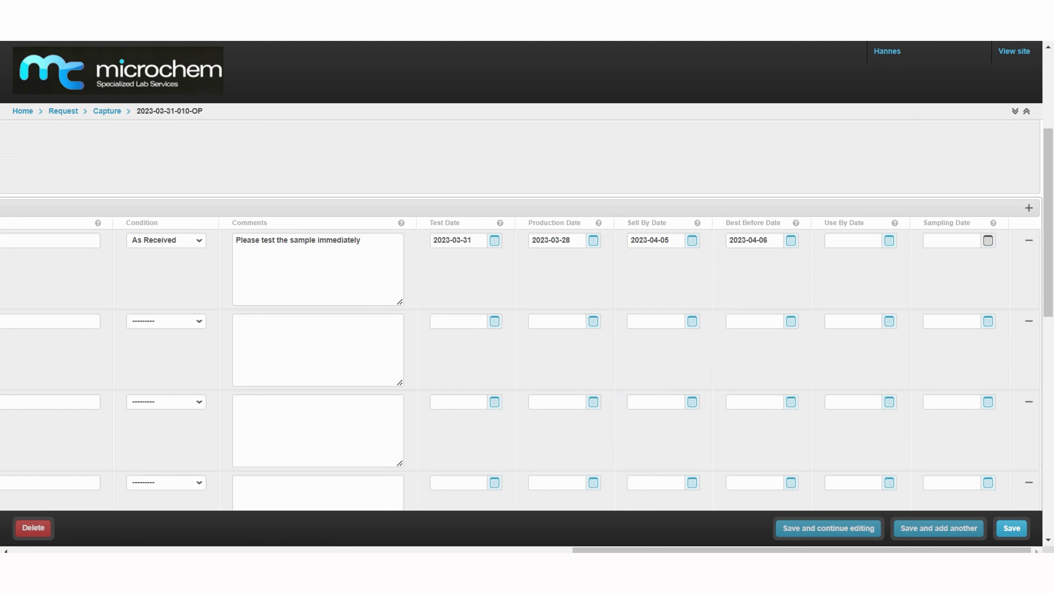
Set the first sample's sampling date to 2023-03-31 and save the request while keeping it open for editing
{"action": "left_click", "coordinate": [989, 241]}
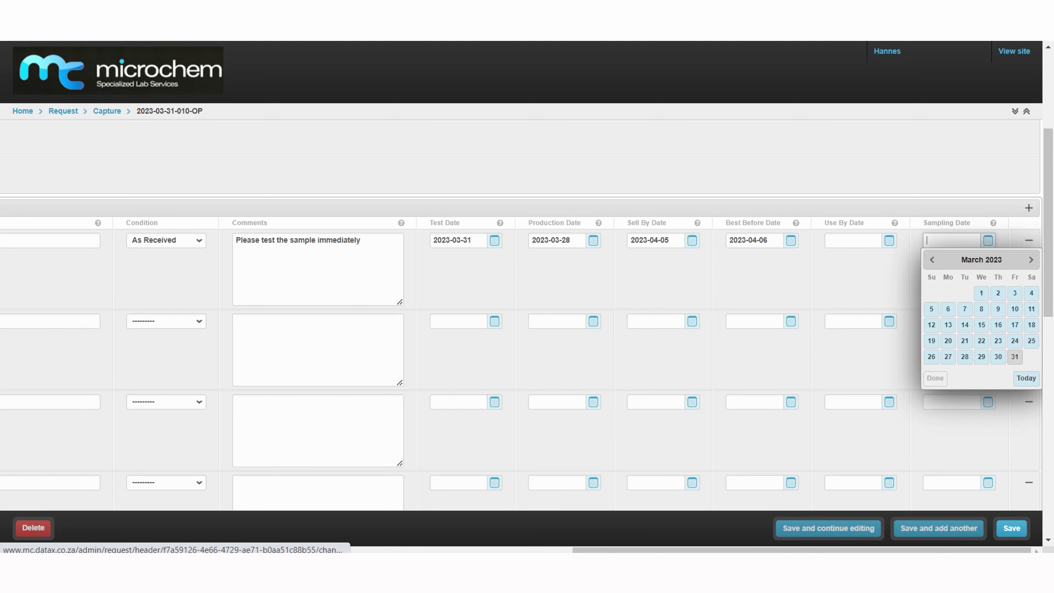
{"action": "left_click", "coordinate": [1015, 357]}
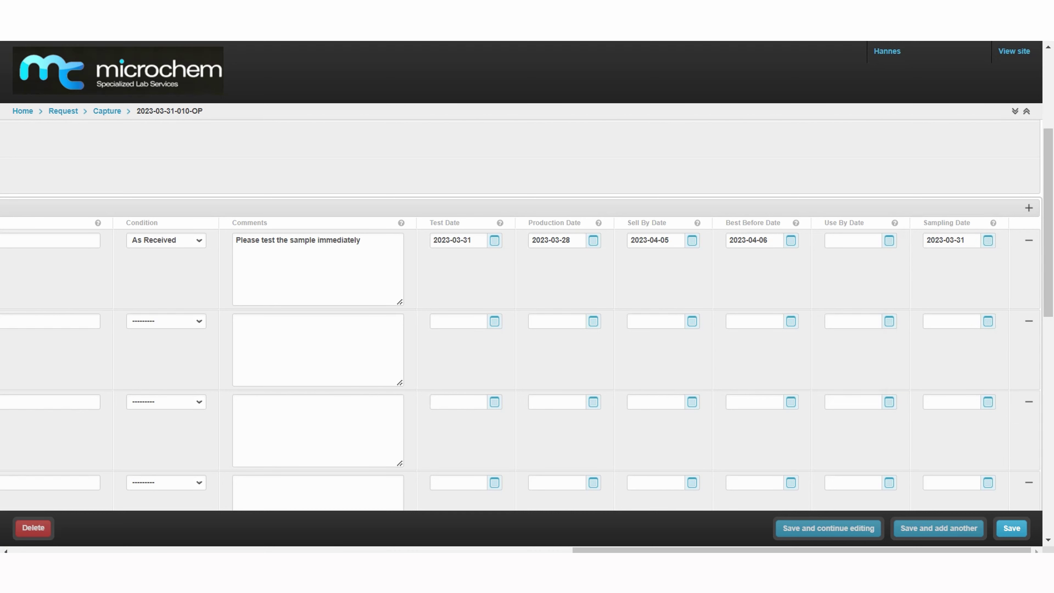
{"action": "scroll", "coordinate": [522, 338], "scroll_direction": "left", "scroll_amount": 20}
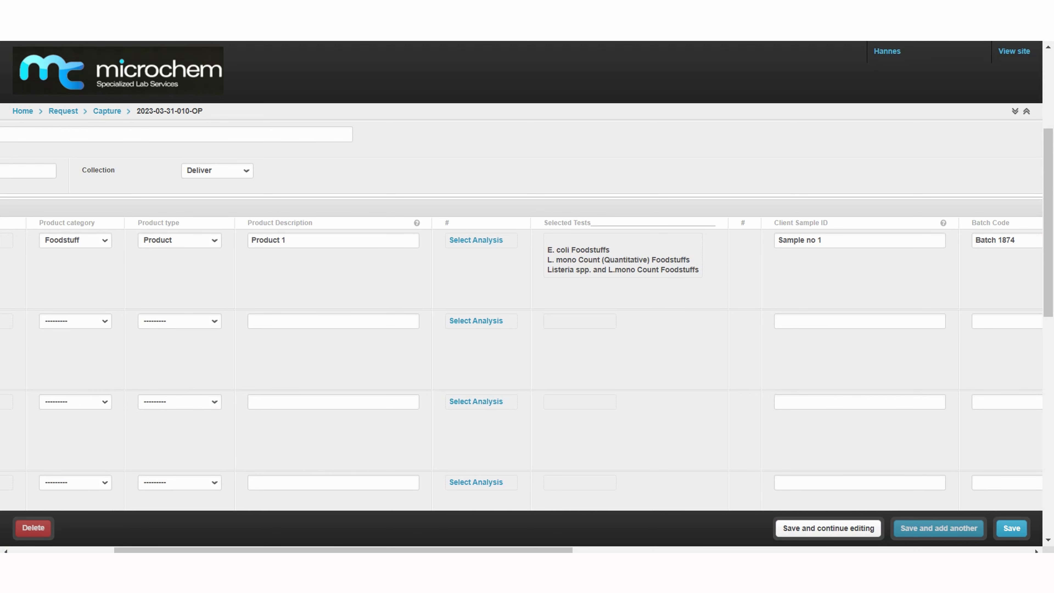
{"action": "left_click", "coordinate": [828, 528]}
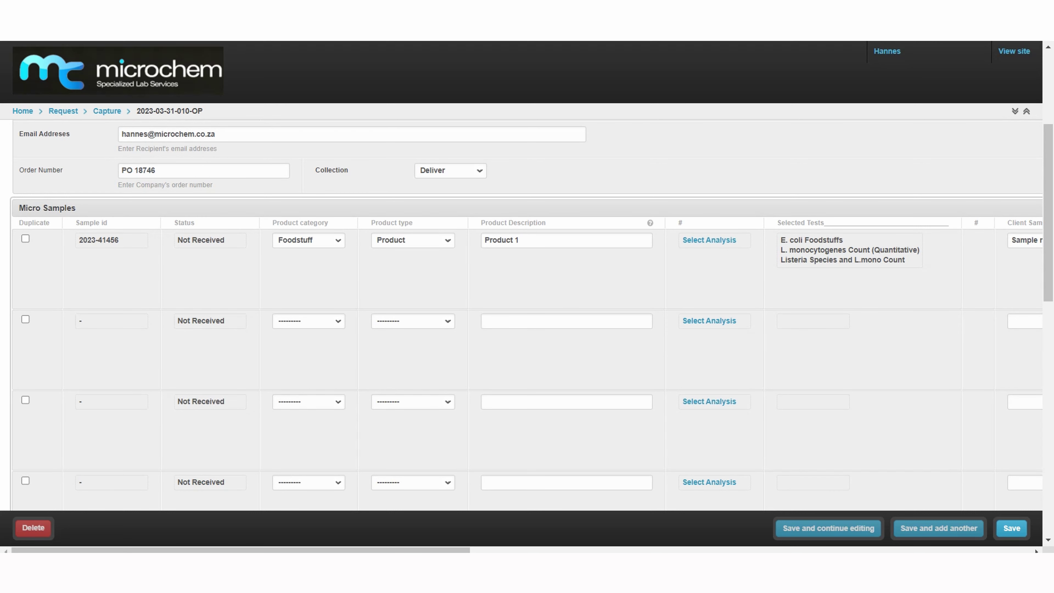
Duplicate the first micro sample by saving with it marked, and set the copy's product description to Product 2
{"action": "left_click", "coordinate": [25, 238]}
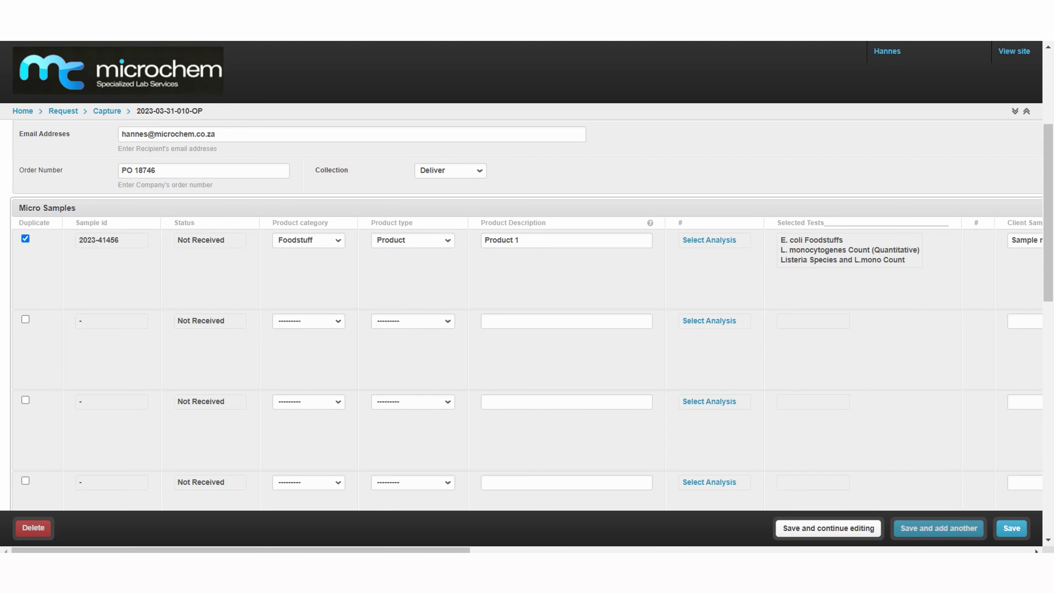
{"action": "left_click", "coordinate": [828, 528]}
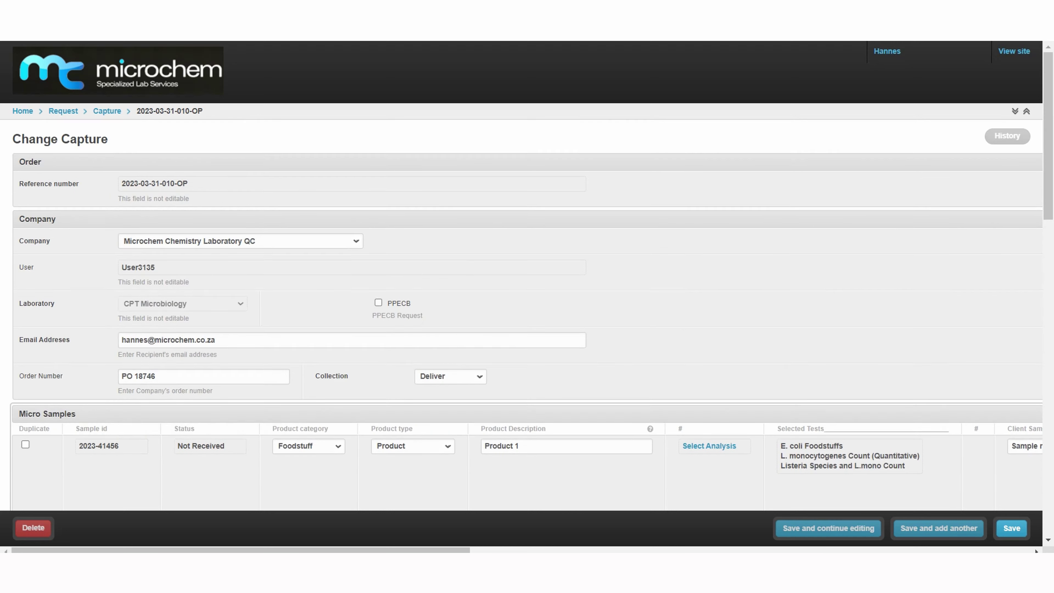
{"action": "scroll", "coordinate": [527, 315], "scroll_direction": "down", "scroll_amount": 5}
{"action": "scroll", "coordinate": [528, 303], "scroll_direction": "down", "scroll_amount": 2}
{"action": "left_click", "coordinate": [519, 320]}
{"action": "key", "text": "BackSpace"}
{"action": "type", "text": "2"}
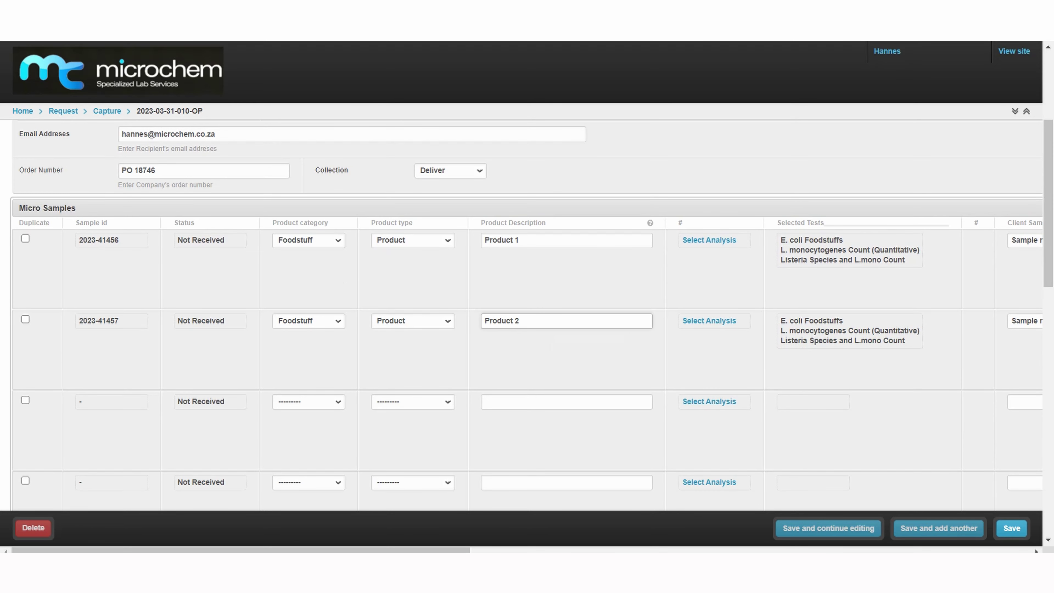
Replace the E. coli Foodstuffs test with Pseudomonas spp. Foodstuffs in the second sample's analysis selection
{"action": "left_click_drag", "start_coordinate": [241, 550], "coordinate": [396, 550]}
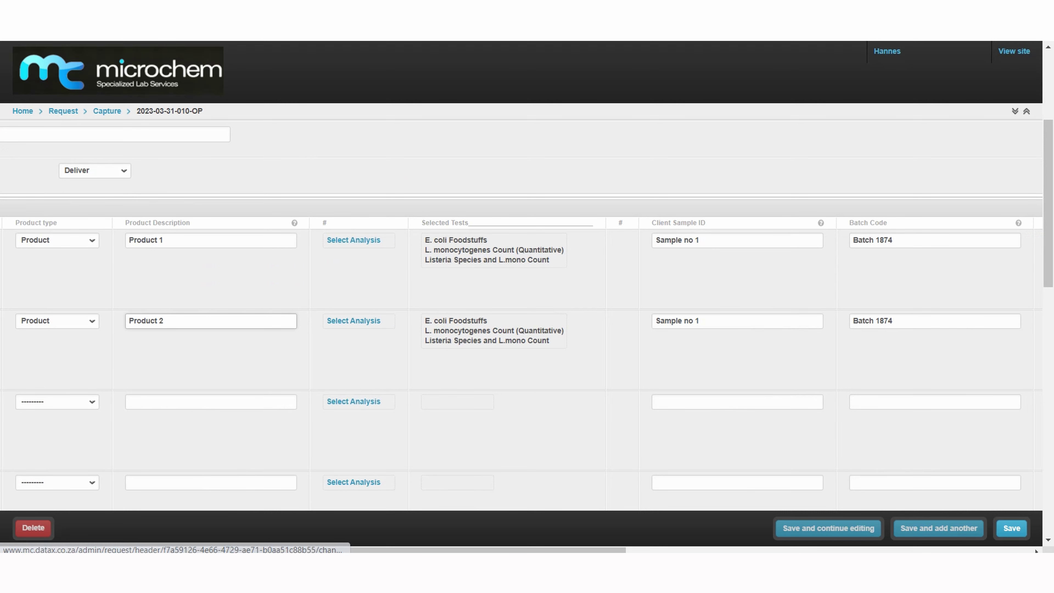
{"action": "left_click", "coordinate": [353, 321]}
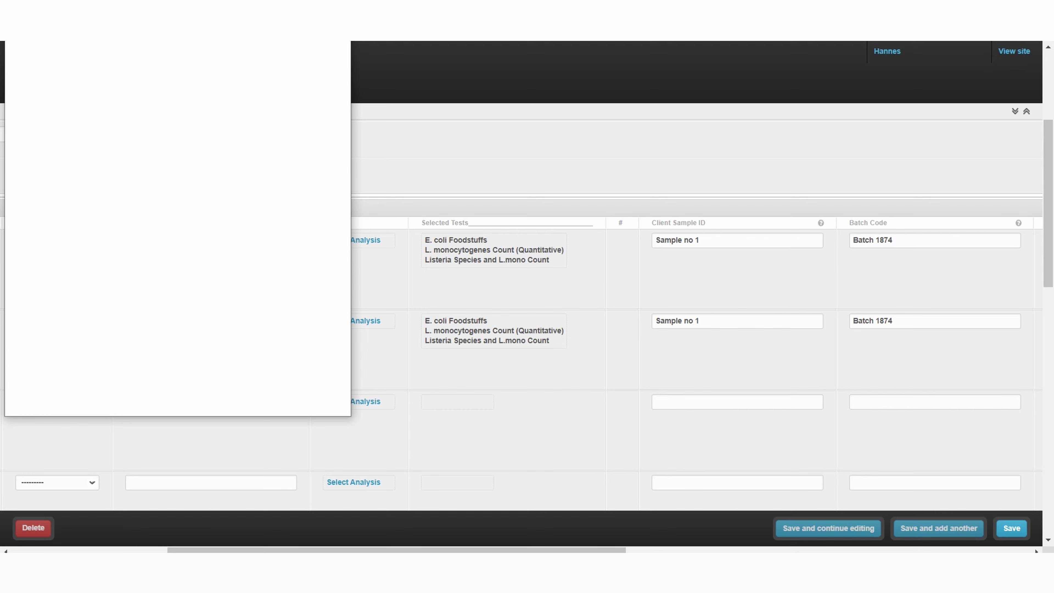
{"action": "left_click", "coordinate": [178, 121]}
{"action": "left_click", "coordinate": [37, 263]}
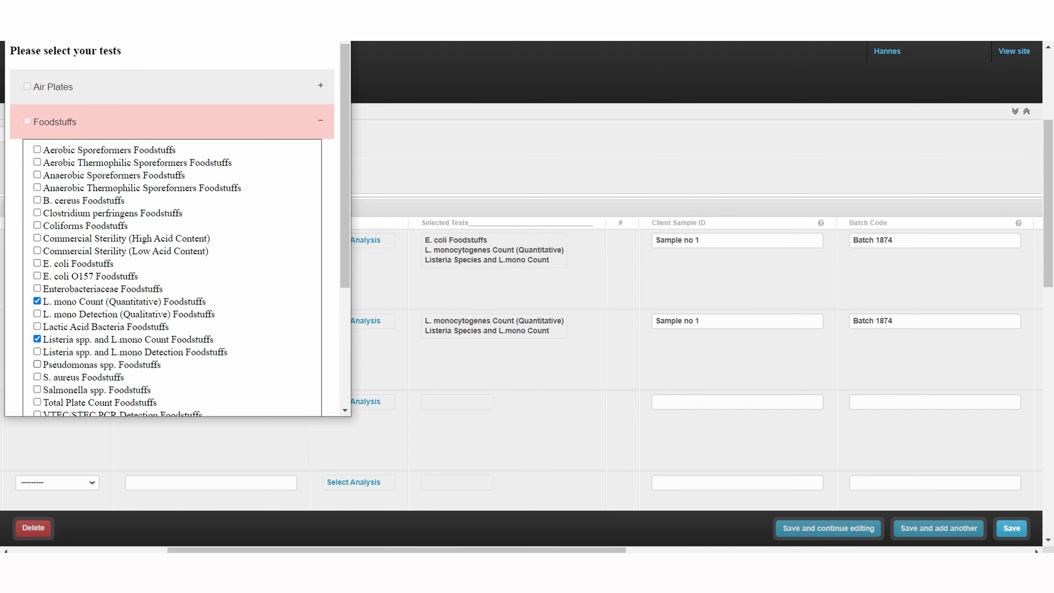
{"action": "left_click", "coordinate": [37, 364]}
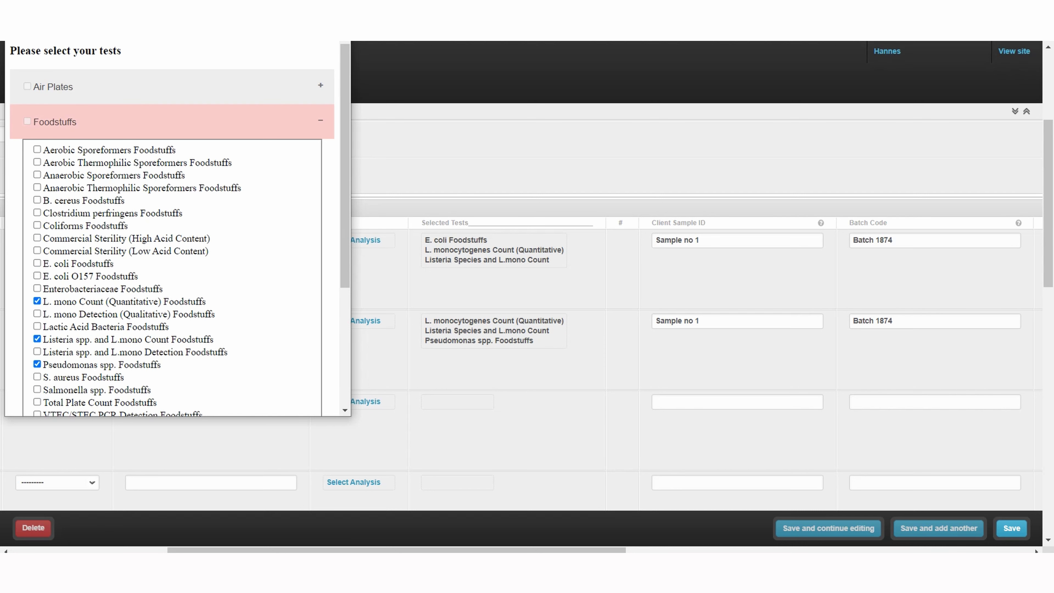
{"action": "key", "text": "alt+F4"}
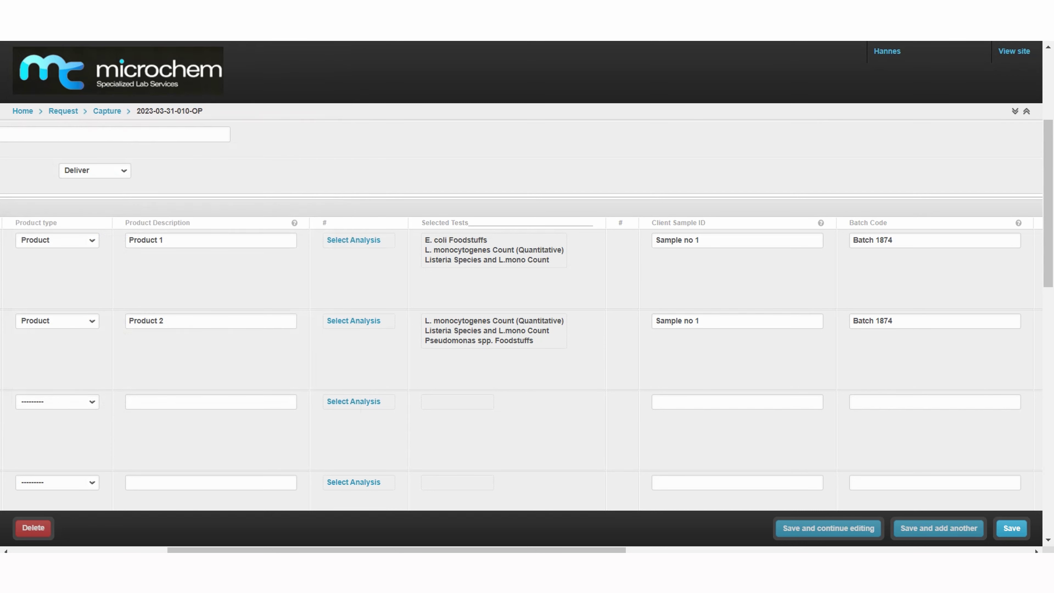
Set the second sample's client sample ID to Sample no 2 and batch code to Batch 1876, and save while keeping the request open
{"action": "left_click", "coordinate": [700, 321]}
{"action": "type", "text": "2"}
{"action": "left_click", "coordinate": [893, 321]}
{"action": "key", "text": "BackSpace"}
{"action": "type", "text": "6"}
{"action": "left_click_drag", "start_coordinate": [396, 550], "coordinate": [695, 550]}
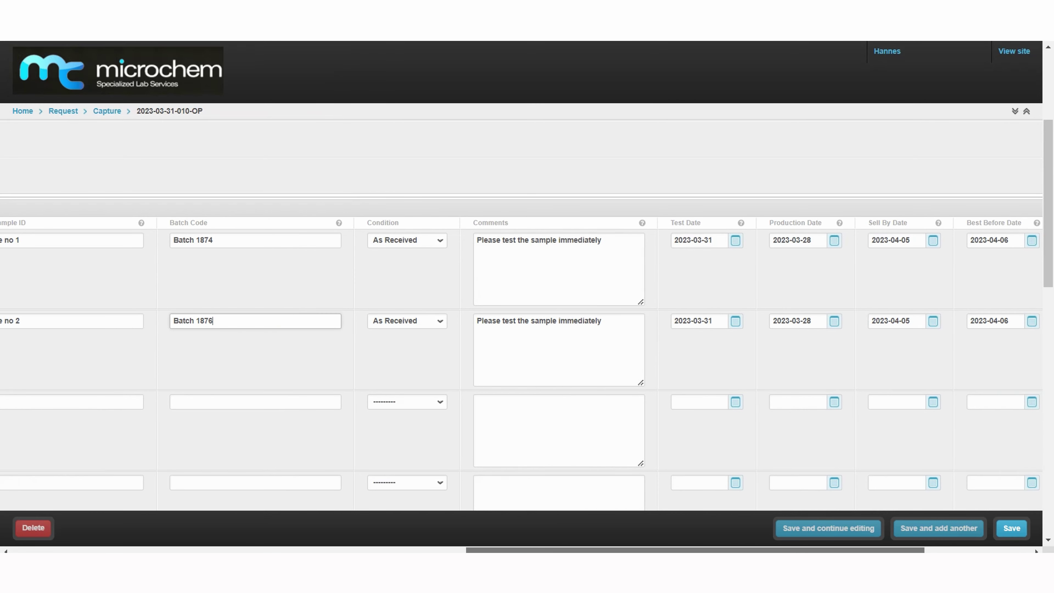
{"action": "scroll", "coordinate": [521, 339], "scroll_direction": "right", "scroll_amount": 4}
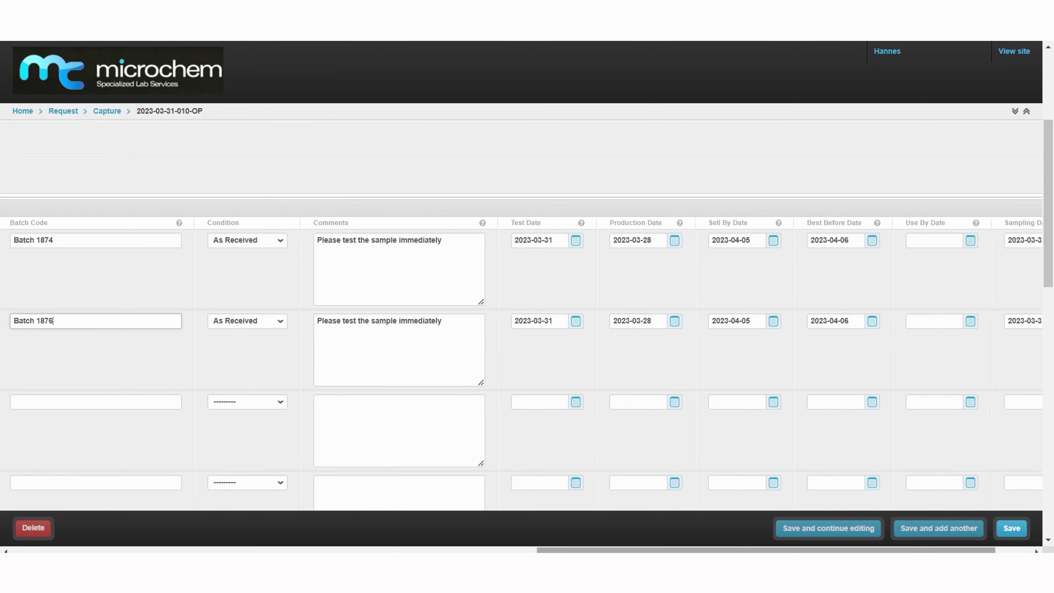
{"action": "scroll", "coordinate": [522, 340], "scroll_direction": "left", "scroll_amount": 15}
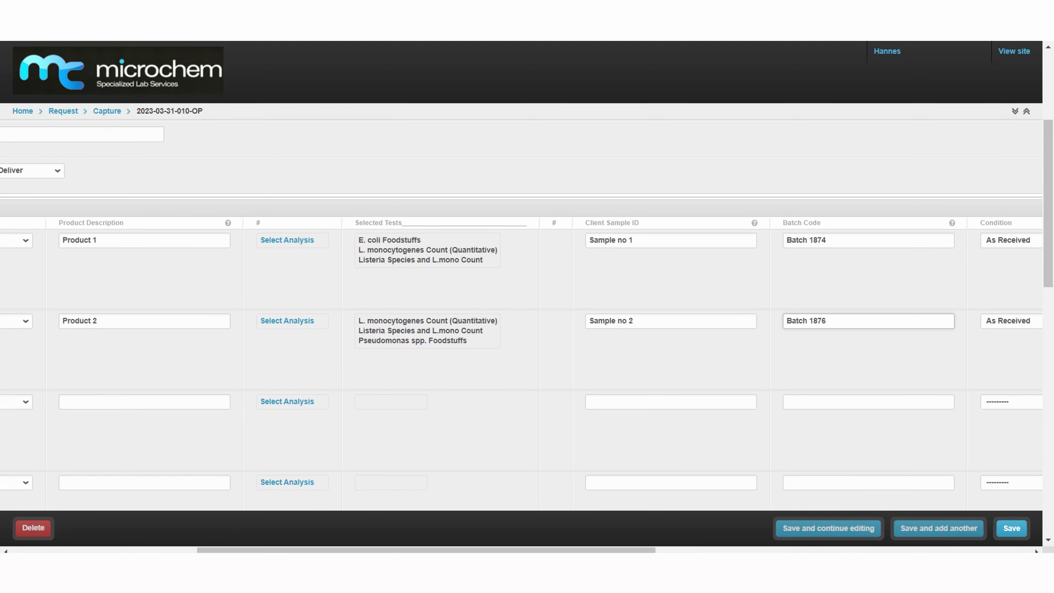
{"action": "left_click", "coordinate": [828, 528]}
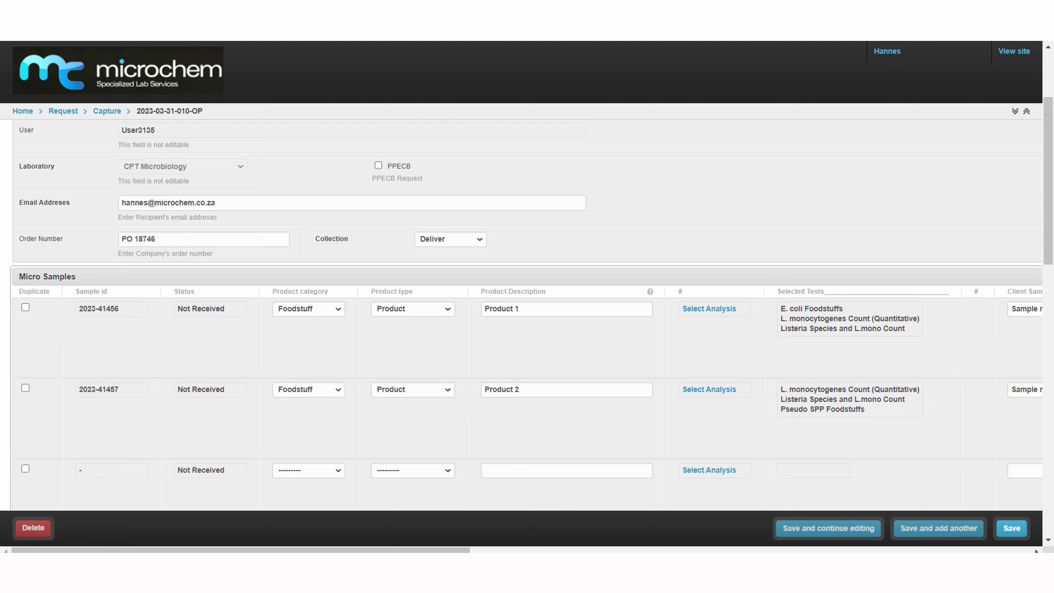
Save and start another request for the CPT Chemistry laboratory, entering the company's order number and setting collection to Deliver
{"action": "left_click", "coordinate": [939, 529]}
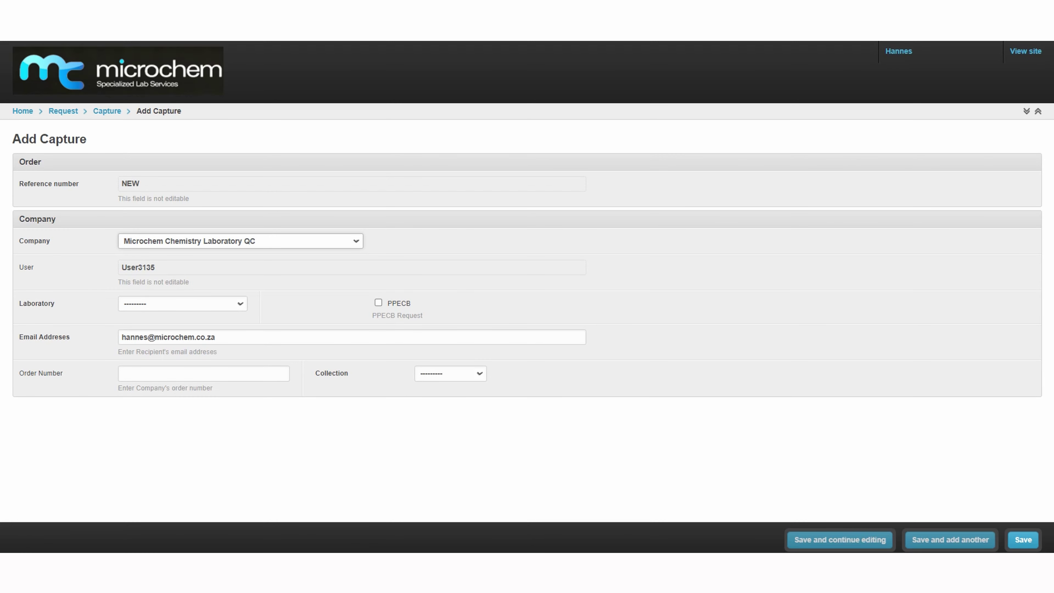
{"action": "left_click", "coordinate": [183, 304]}
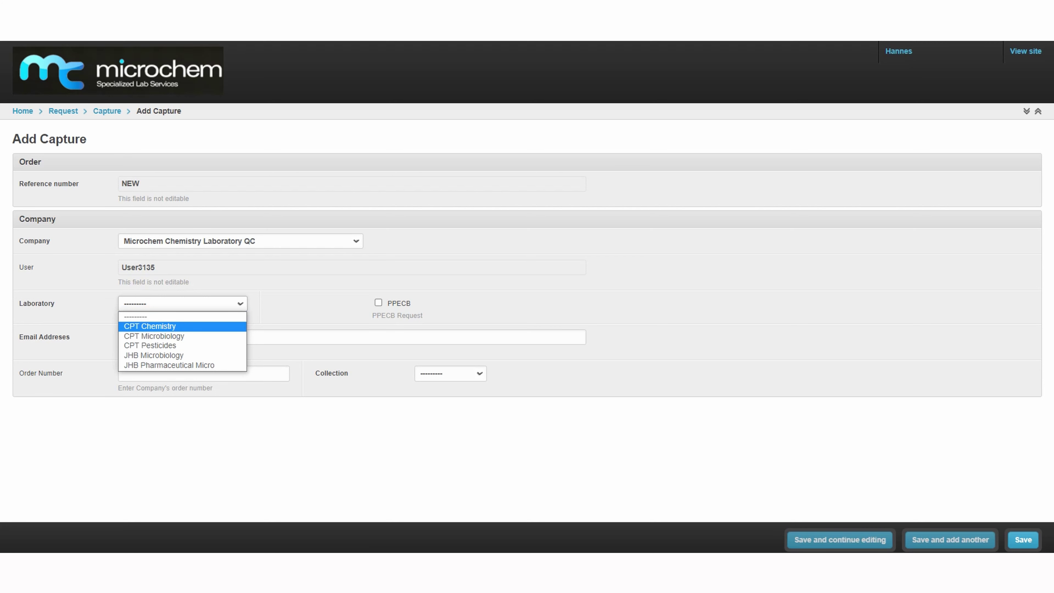
{"action": "left_click", "coordinate": [182, 327]}
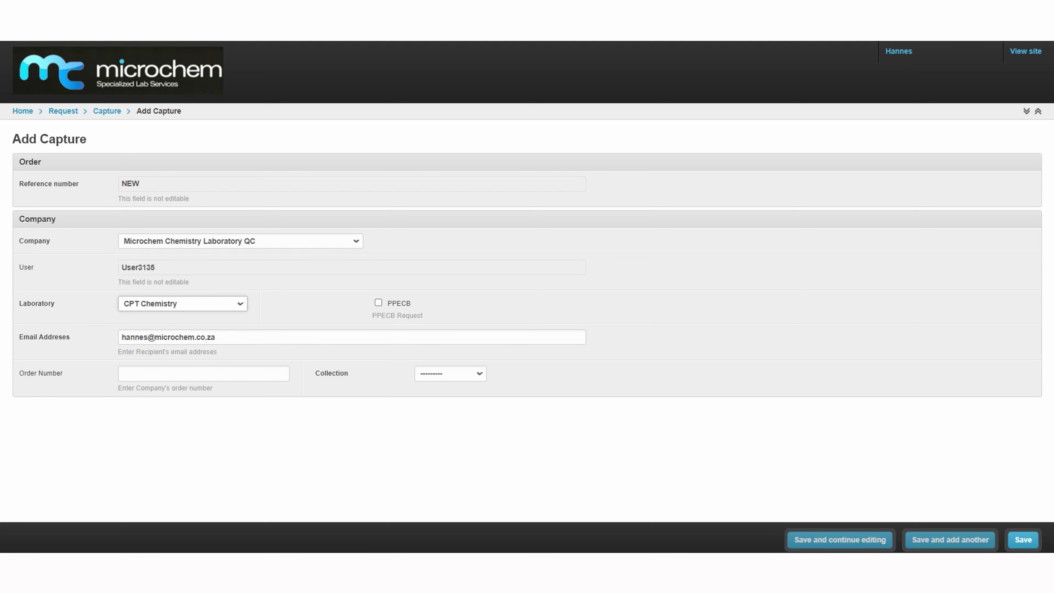
{"action": "left_click", "coordinate": [204, 373]}
{"action": "type", "text": "PO 3874"}
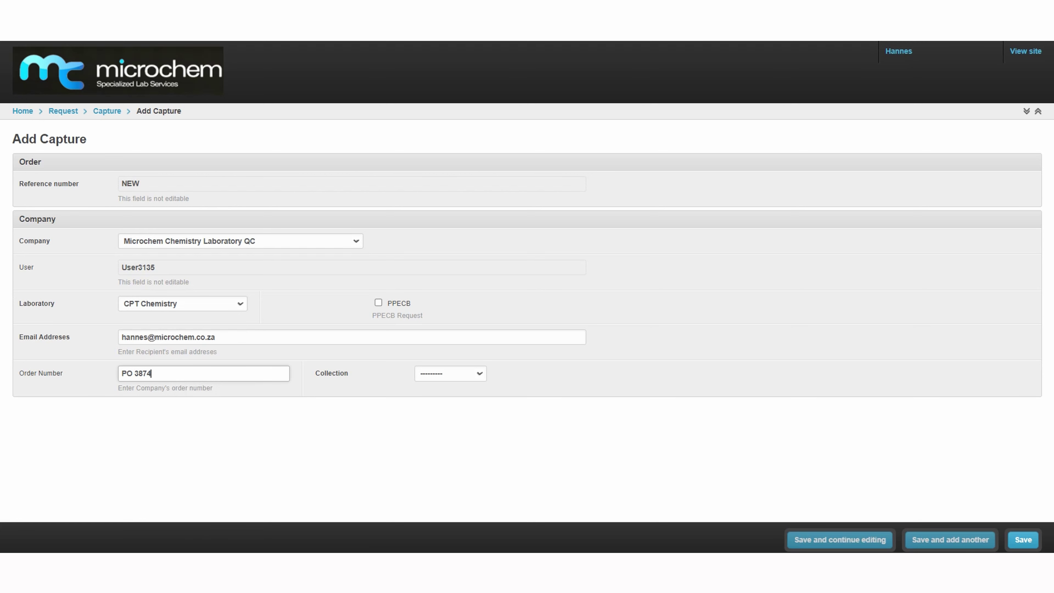
{"action": "left_click", "coordinate": [450, 374]}
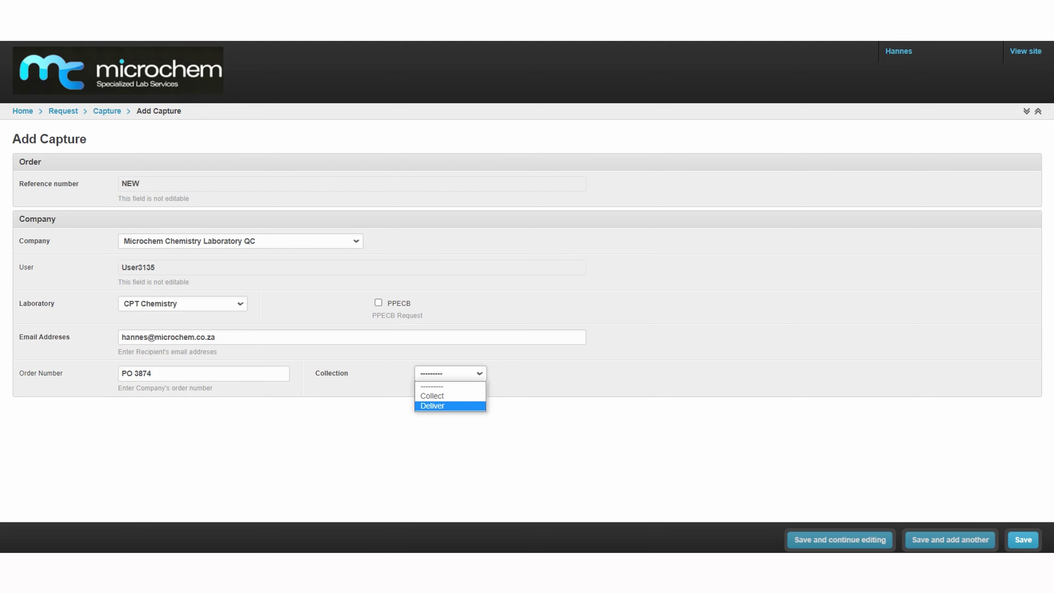
{"action": "key", "text": "Return"}
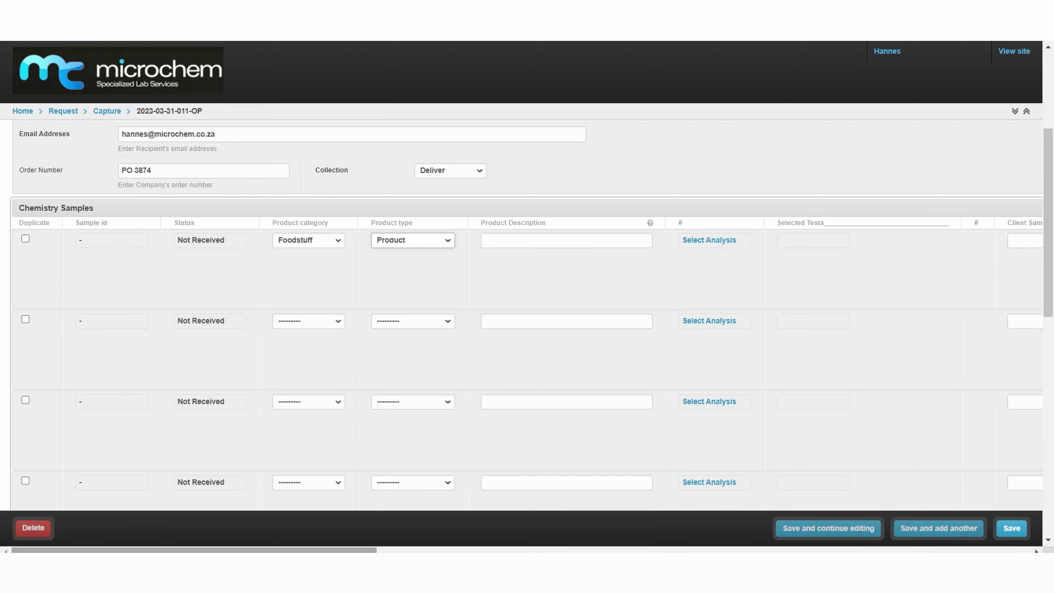
Set the first chemistry sample's product description to Product 3
{"action": "scroll", "coordinate": [527, 332], "scroll_direction": "right", "scroll_amount": 5}
{"action": "scroll", "coordinate": [521, 307], "scroll_direction": "right", "scroll_amount": 3}
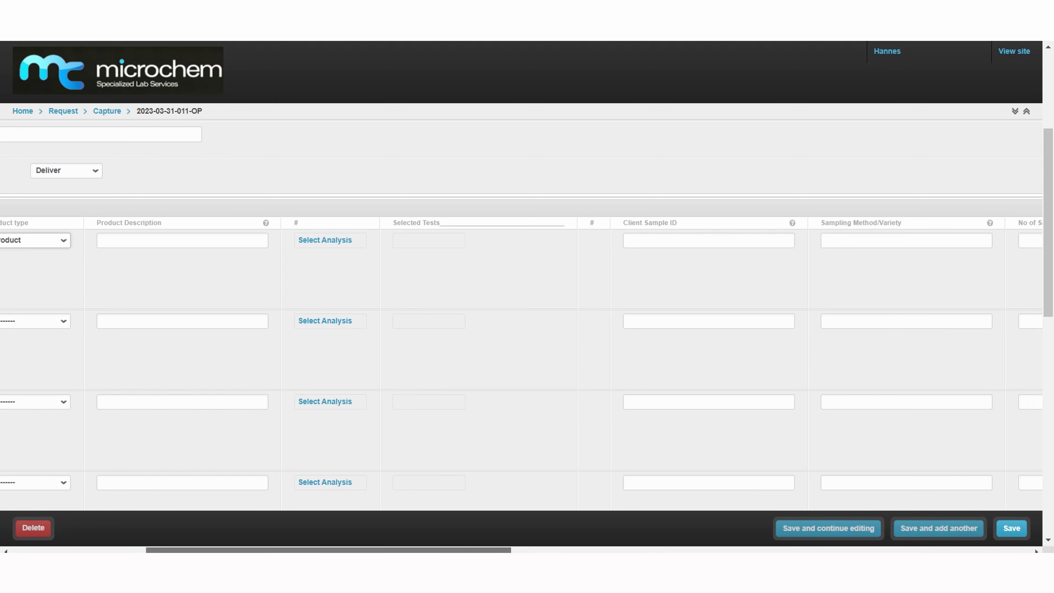
{"action": "scroll", "coordinate": [521, 308], "scroll_direction": "right", "scroll_amount": 1}
{"action": "scroll", "coordinate": [521, 340], "scroll_direction": "left", "scroll_amount": 4}
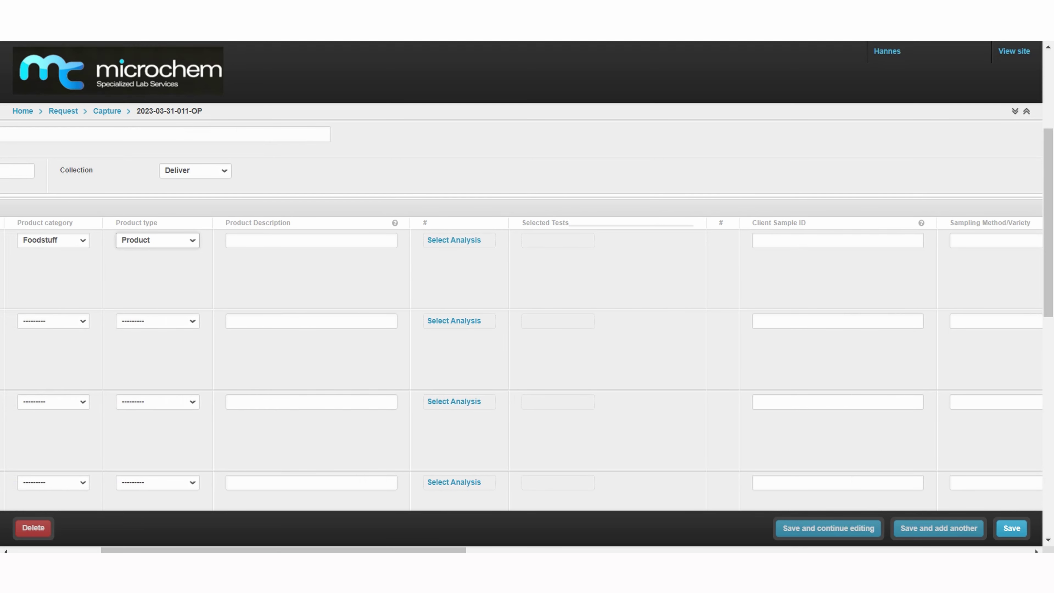
{"action": "left_click", "coordinate": [311, 240]}
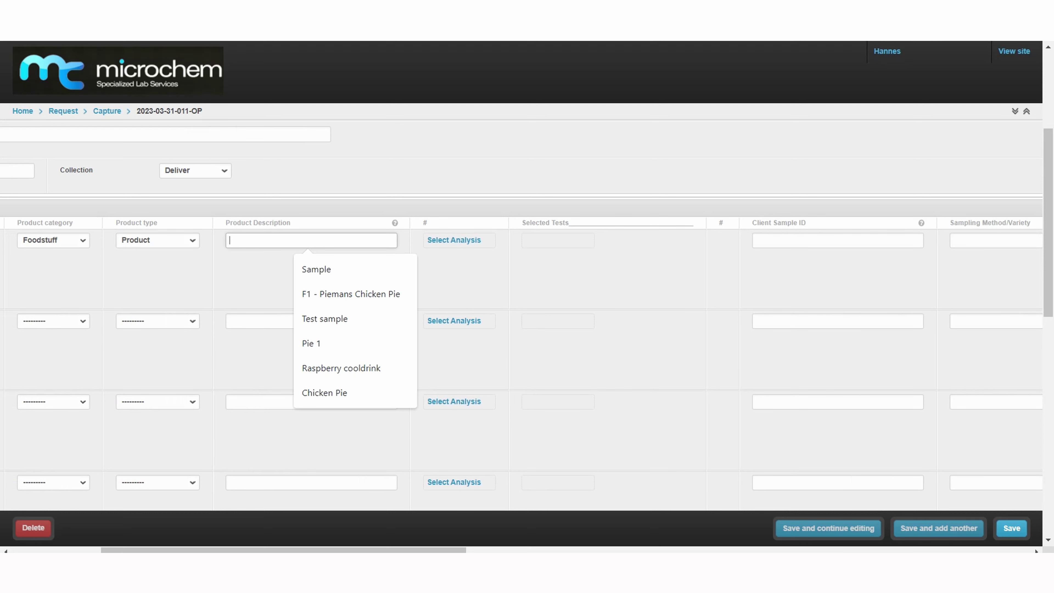
{"action": "type", "text": "Product 3"}
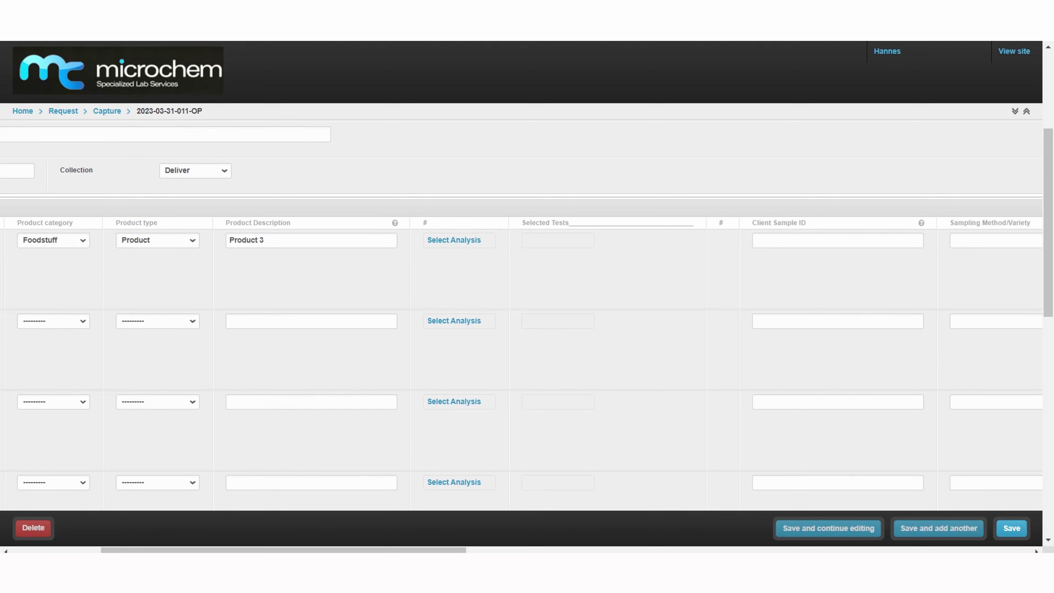
{"action": "left_click_drag", "start_coordinate": [283, 551], "coordinate": [194, 550]}
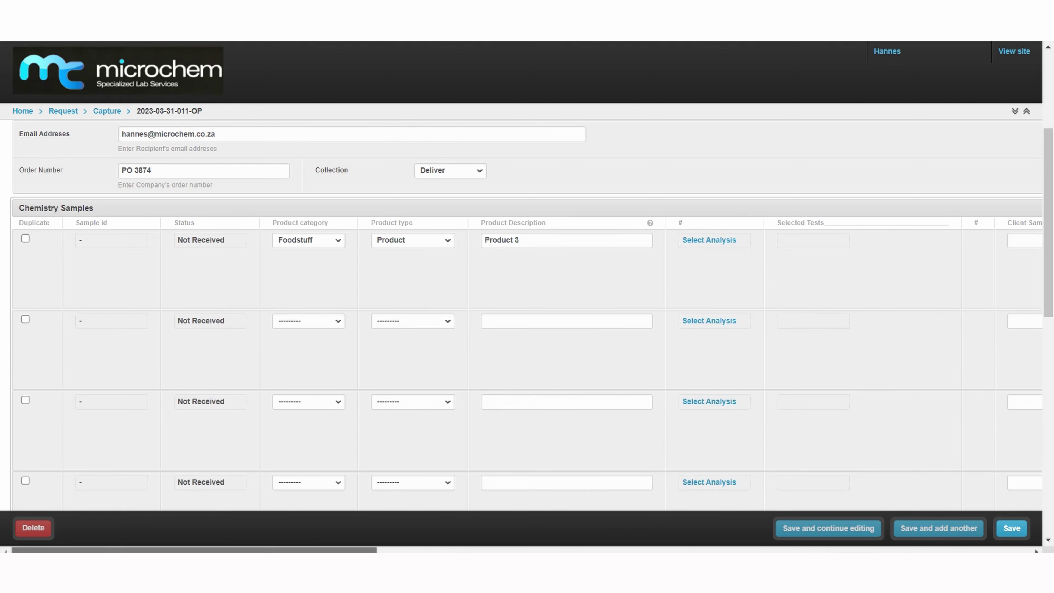
Assign every test in Full Nutritional (Option 1) - Carbs by difference, from Ash through Total Sugar (including breakdown), to the Product 3 sample
{"action": "scroll", "coordinate": [527, 316], "scroll_direction": "up", "scroll_amount": 5}
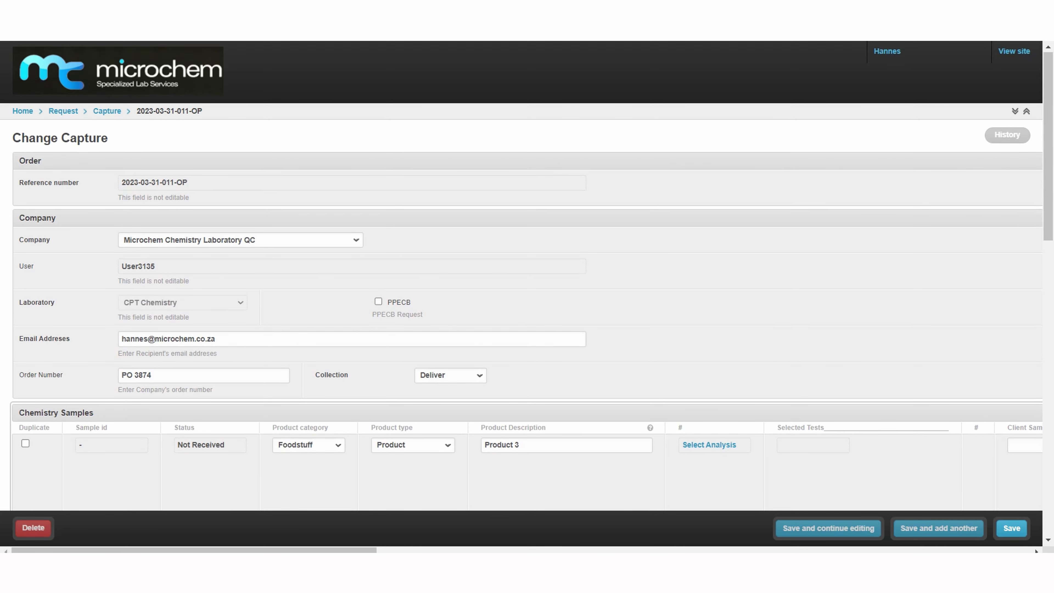
{"action": "scroll", "coordinate": [706, 309], "scroll_direction": "down", "scroll_amount": 3}
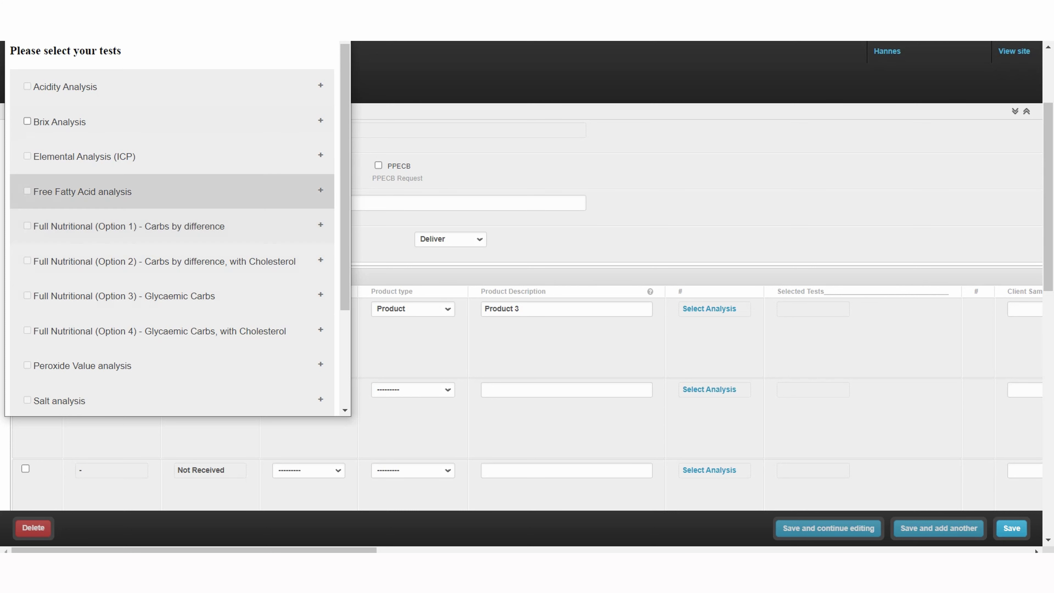
{"action": "left_click", "coordinate": [172, 226]}
{"action": "left_click", "coordinate": [37, 254]}
{"action": "left_click", "coordinate": [37, 267]}
{"action": "left_click", "coordinate": [37, 279]}
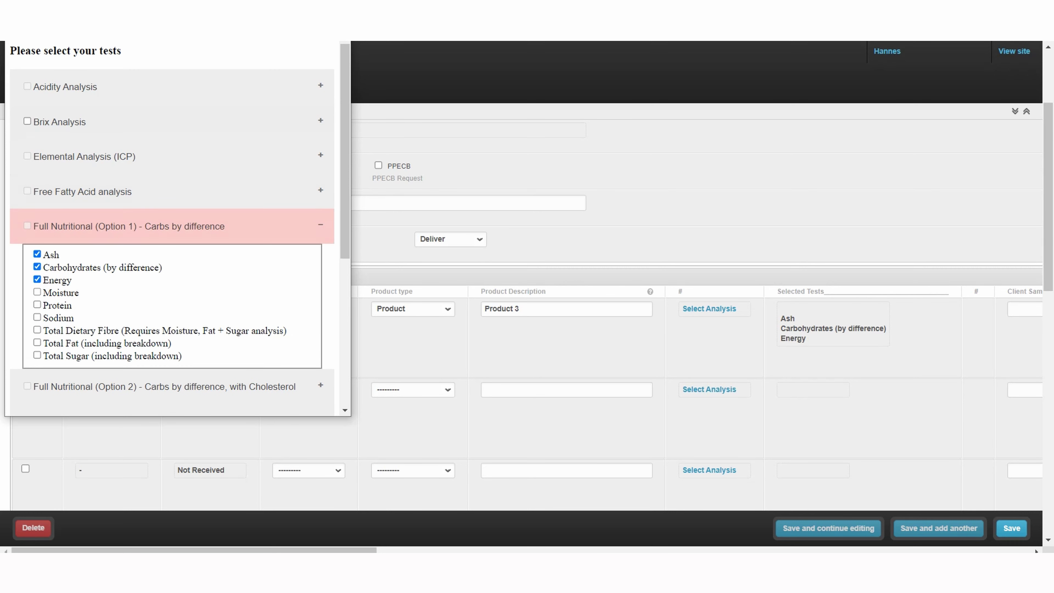
{"action": "left_click", "coordinate": [37, 292]}
{"action": "left_click", "coordinate": [37, 304]}
{"action": "left_click", "coordinate": [37, 317]}
{"action": "left_click", "coordinate": [37, 330]}
{"action": "left_click", "coordinate": [38, 342]}
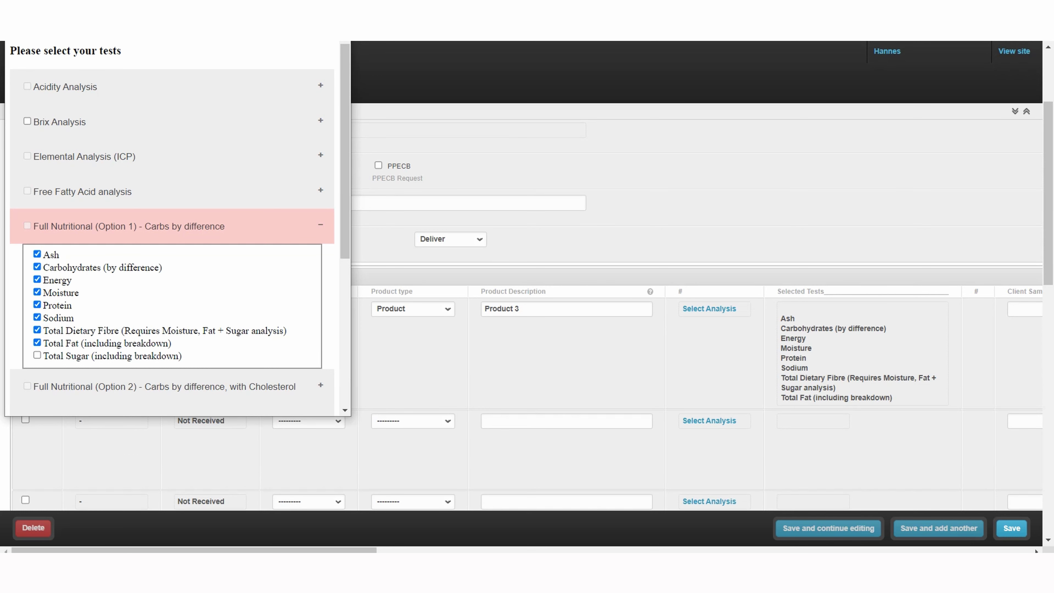
{"action": "left_click", "coordinate": [37, 355]}
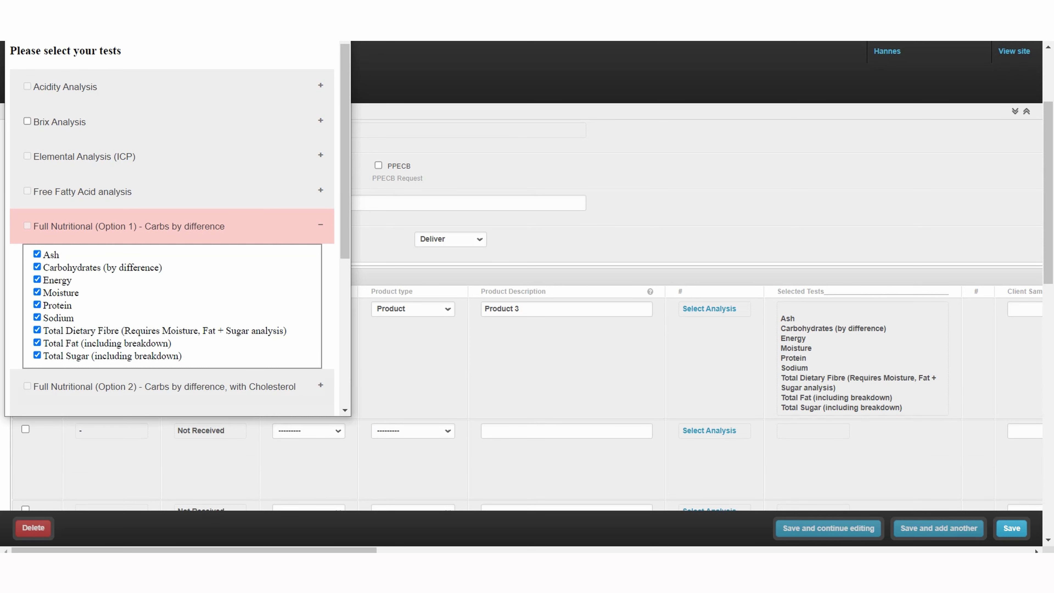
{"action": "key", "text": "alt+F4"}
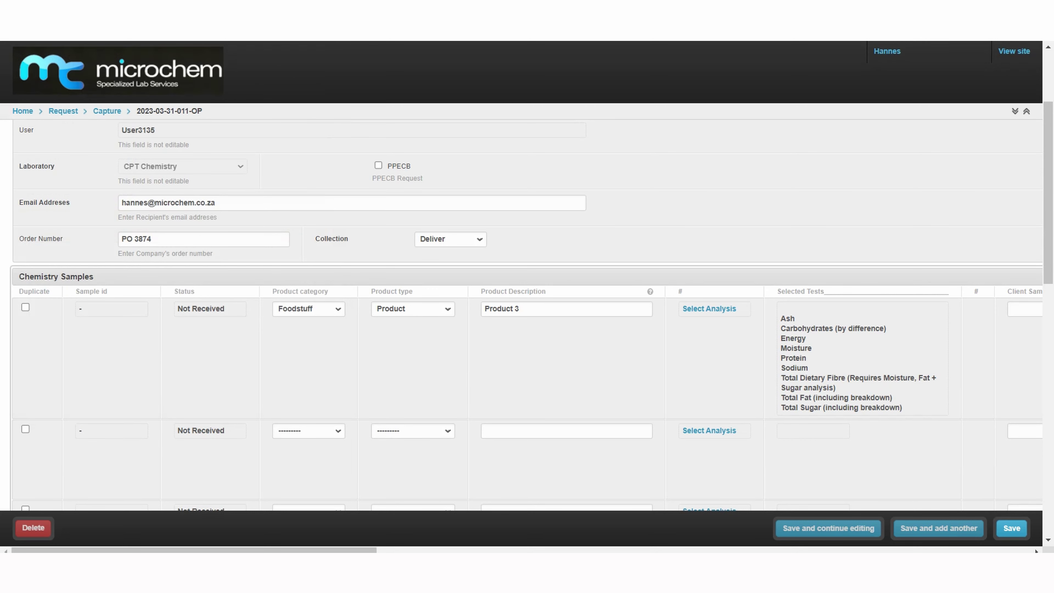
Set the Product 3 sample's client sample ID to Sample 3, sampling method to Stratified and number of samples to 12
{"action": "left_click_drag", "start_coordinate": [194, 550], "coordinate": [406, 550]}
{"action": "scroll", "coordinate": [527, 374], "scroll_direction": "right", "scroll_amount": 6}
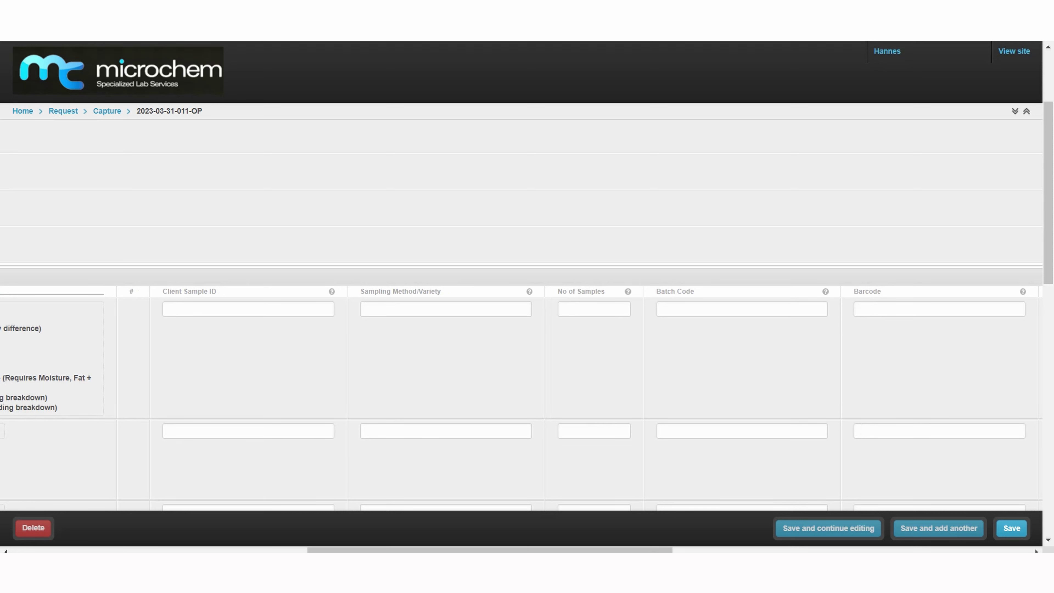
{"action": "left_click", "coordinate": [248, 309]}
{"action": "type", "text": "Sample 3"}
{"action": "left_click", "coordinate": [446, 309]}
{"action": "type", "text": "Stratified"}
{"action": "key", "text": "Tab"}
{"action": "type", "text": "12"}
Set the Product 3 sample's batch code to Batch 2837, its barcode to 605845578 and its condition to As Received
{"action": "key", "text": "Tab"}
{"action": "type", "text": "Batch 2837"}
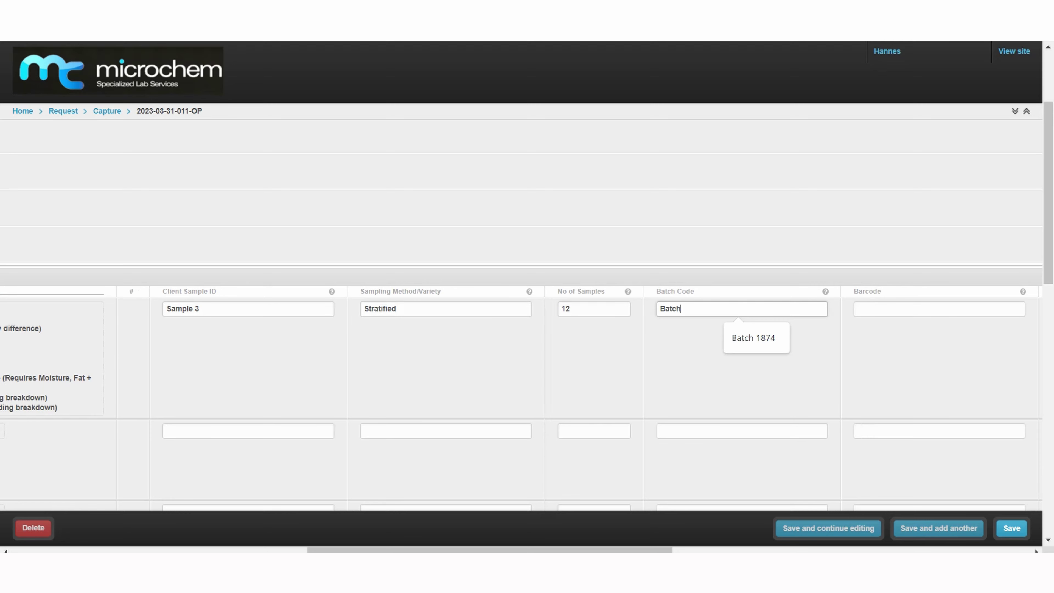
{"action": "key", "text": "Tab"}
{"action": "type", "text": "605845578"}
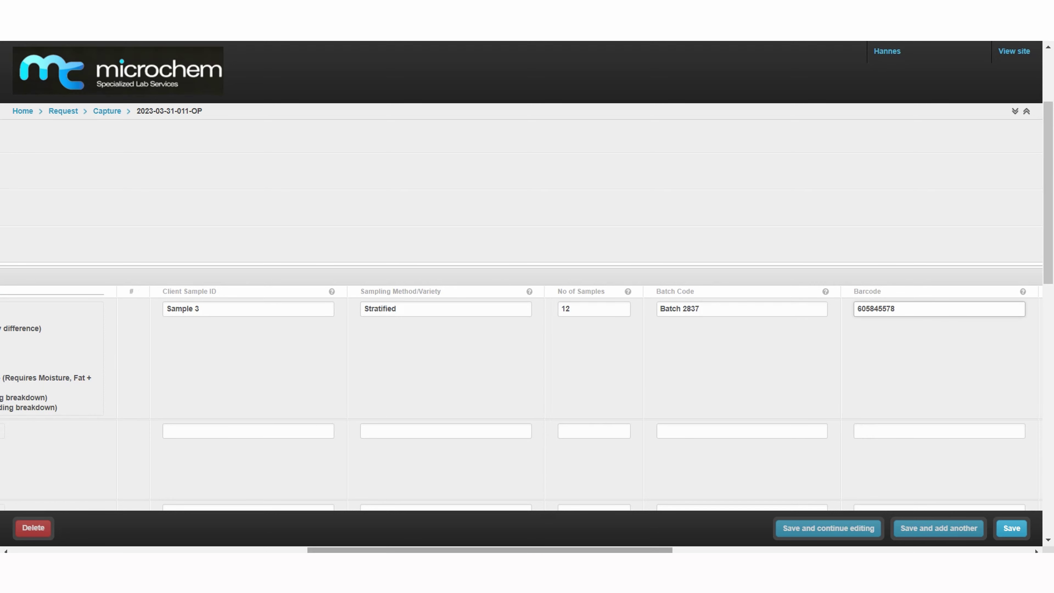
{"action": "scroll", "coordinate": [528, 374], "scroll_direction": "right", "scroll_amount": 6}
{"action": "left_click", "coordinate": [589, 308]}
{"action": "left_click", "coordinate": [589, 332]}
Choose the test date and production date for the Product 3 sample
{"action": "left_click_drag", "start_coordinate": [701, 550], "coordinate": [849, 550]}
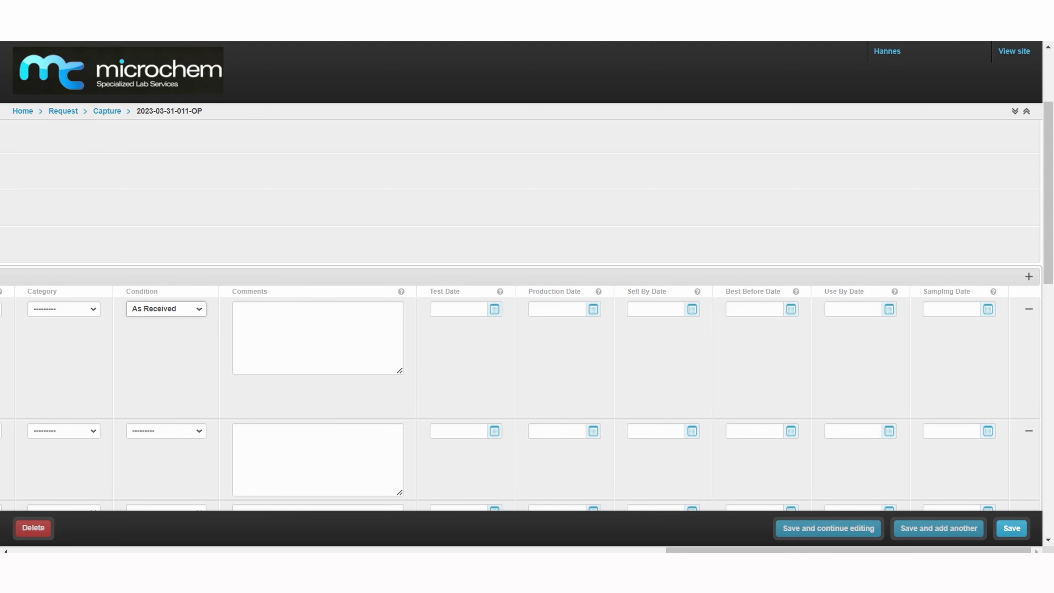
{"action": "left_click", "coordinate": [494, 309]}
{"action": "left_click", "coordinate": [524, 425]}
{"action": "left_click", "coordinate": [594, 309]}
{"action": "left_click", "coordinate": [572, 426]}
Choose the sell by date and best before date for the Product 3 sample
{"action": "left_click", "coordinate": [692, 309]}
{"action": "left_click", "coordinate": [737, 328]}
{"action": "key", "text": "ctrl+Right"}
{"action": "key", "text": "ctrl+Right"}
{"action": "key", "text": "ctrl+Right"}
{"action": "key", "text": "ctrl+Right"}
{"action": "key", "text": "ctrl+Right"}
{"action": "key", "text": "Return"}
{"action": "key", "text": "Tab"}
{"action": "key", "text": "ctrl+Down"}
{"action": "key", "text": "ctrl+Down"}
{"action": "key", "text": "ctrl+Down"}
{"action": "key", "text": "ctrl+Down"}
{"action": "key", "text": "ctrl+Down"}
{"action": "key", "text": "Return"}
{"action": "left_click_drag", "start_coordinate": [849, 550], "coordinate": [266, 550]}
{"action": "scroll", "coordinate": [525, 357], "scroll_direction": "left", "scroll_amount": 4}
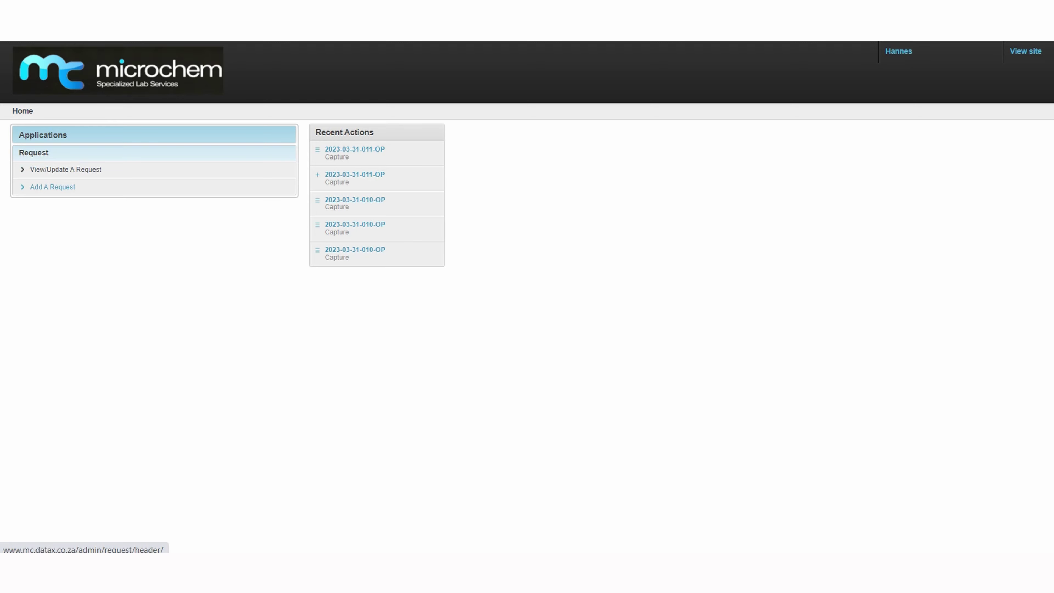
Open the existing CPT Chemistry request for the Vitamin drink sample, review its sample details across all columns, and return to the home page
{"action": "left_click", "coordinate": [66, 169]}
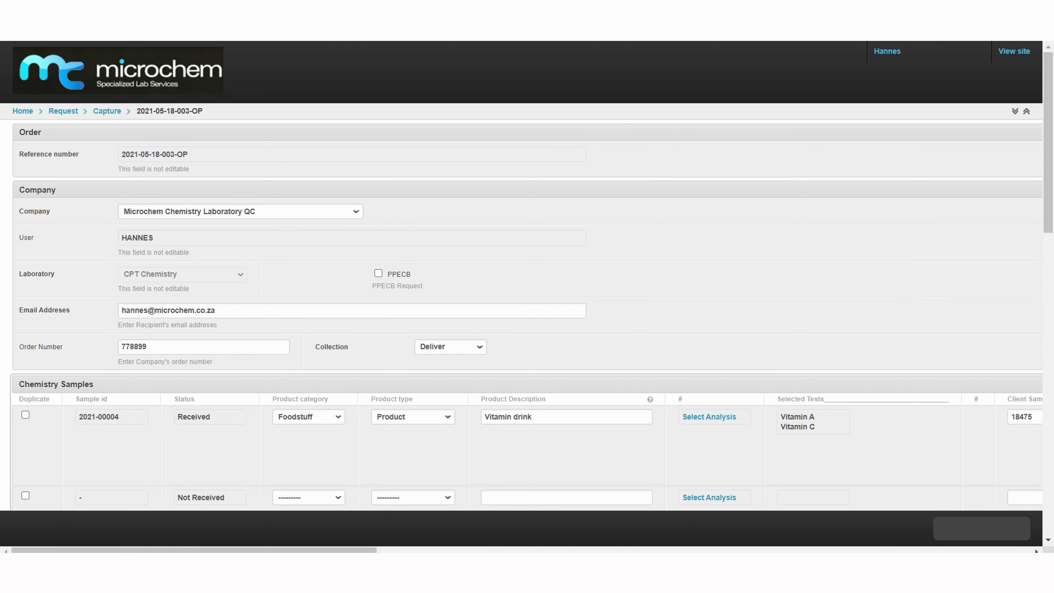
{"action": "scroll", "coordinate": [527, 315], "scroll_direction": "down", "scroll_amount": 2}
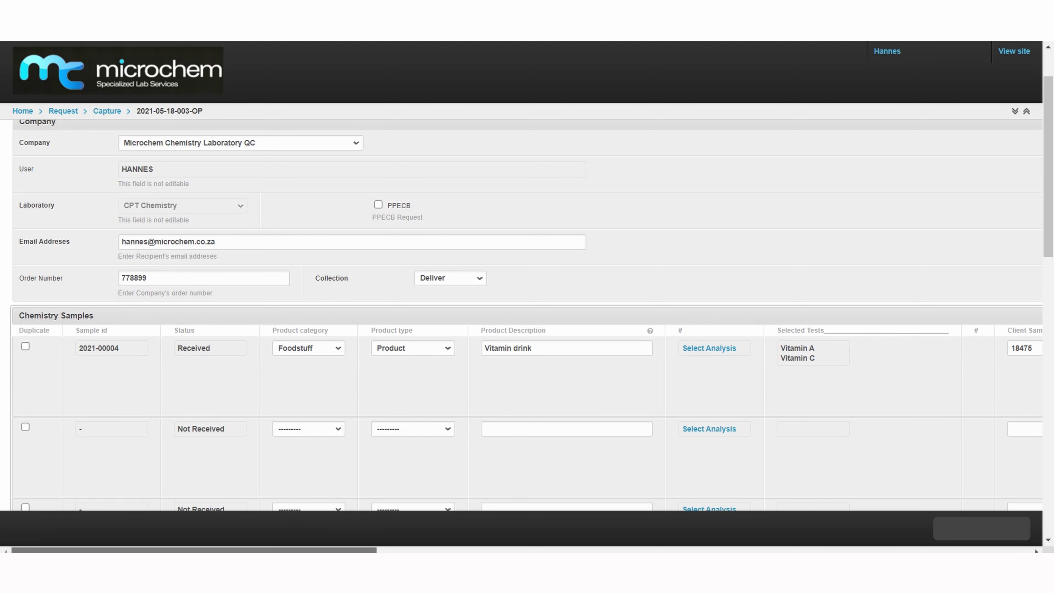
{"action": "scroll", "coordinate": [521, 337], "scroll_direction": "right", "scroll_amount": 10}
{"action": "scroll", "coordinate": [522, 336], "scroll_direction": "right", "scroll_amount": 18}
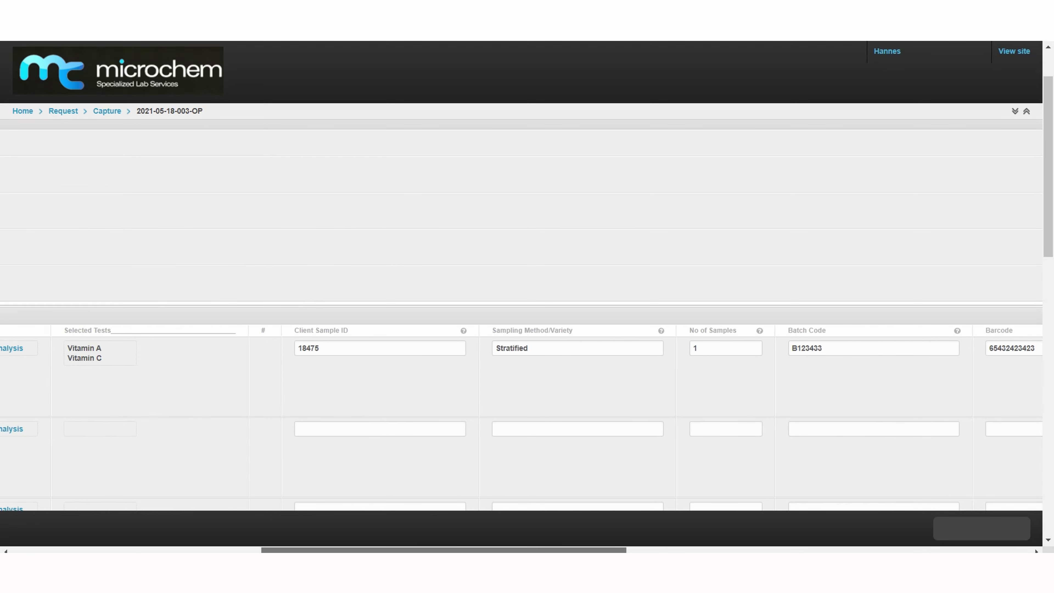
{"action": "scroll", "coordinate": [521, 337], "scroll_direction": "right", "scroll_amount": 17}
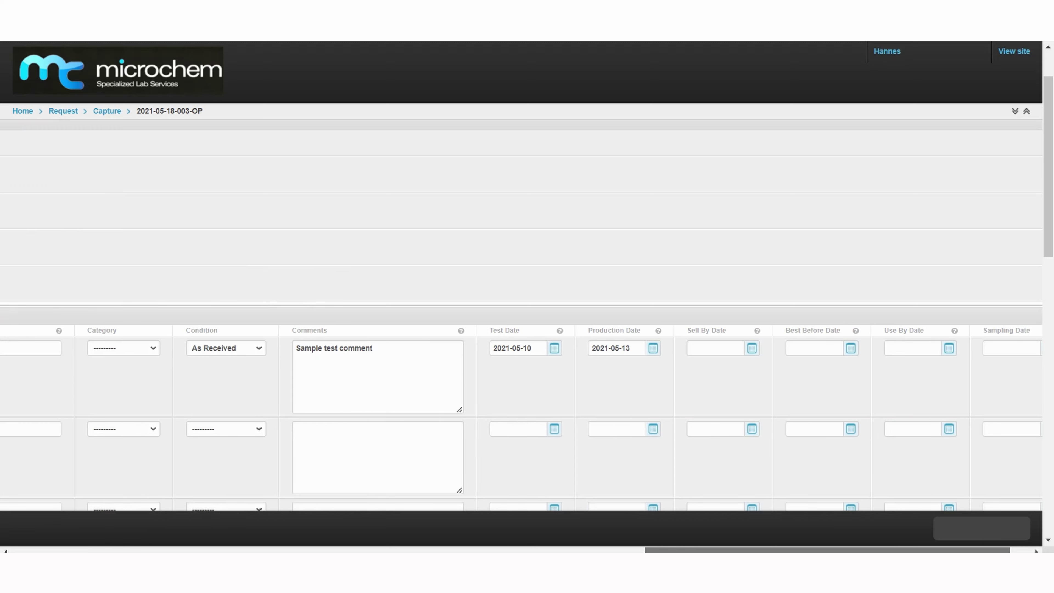
{"action": "scroll", "coordinate": [522, 336], "scroll_direction": "left", "scroll_amount": 20}
{"action": "scroll", "coordinate": [522, 337], "scroll_direction": "left", "scroll_amount": 20}
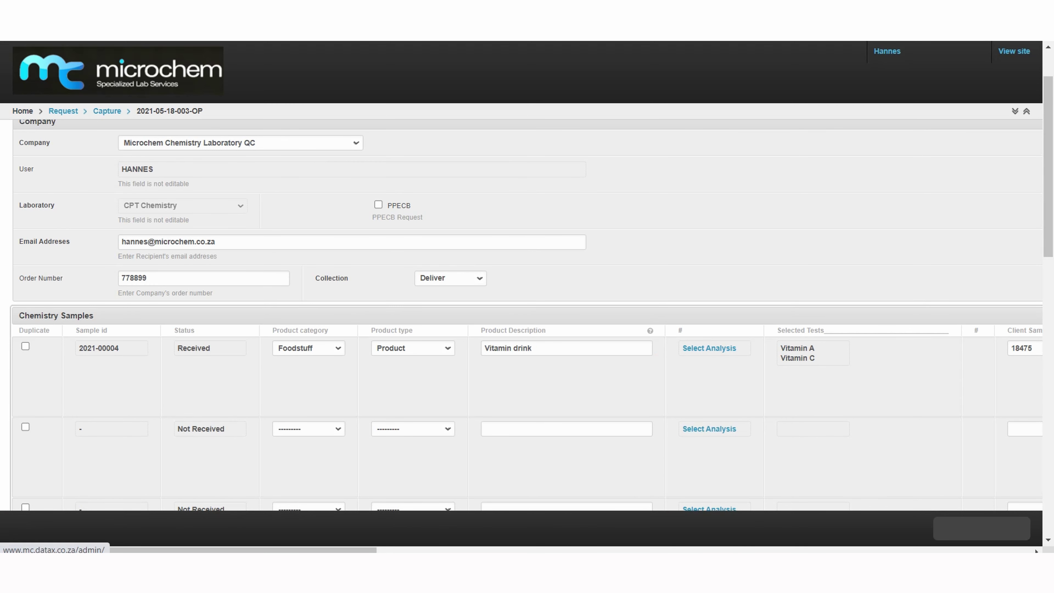
{"action": "left_click", "coordinate": [23, 111]}
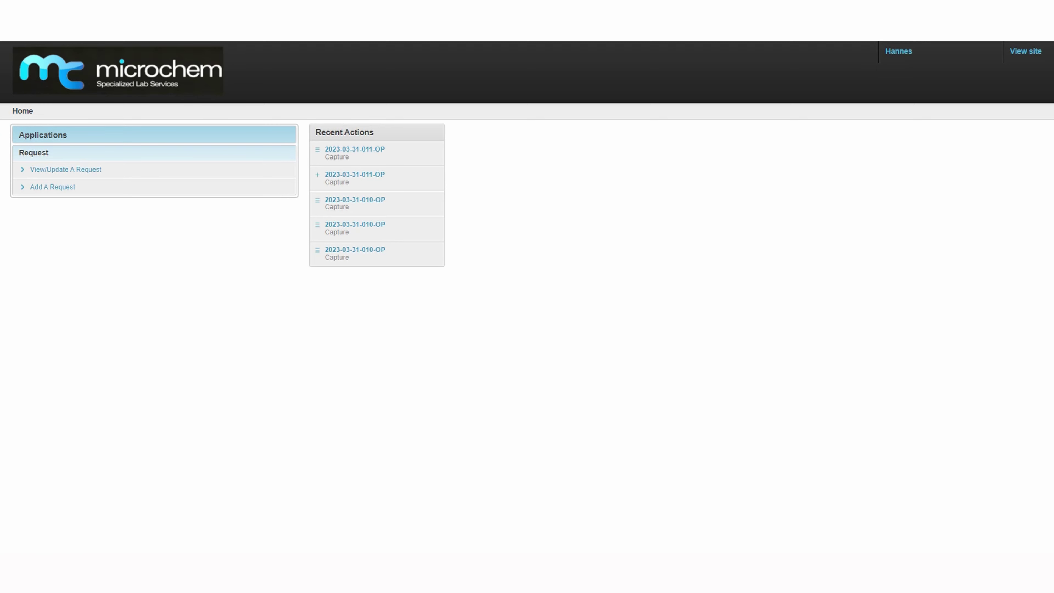